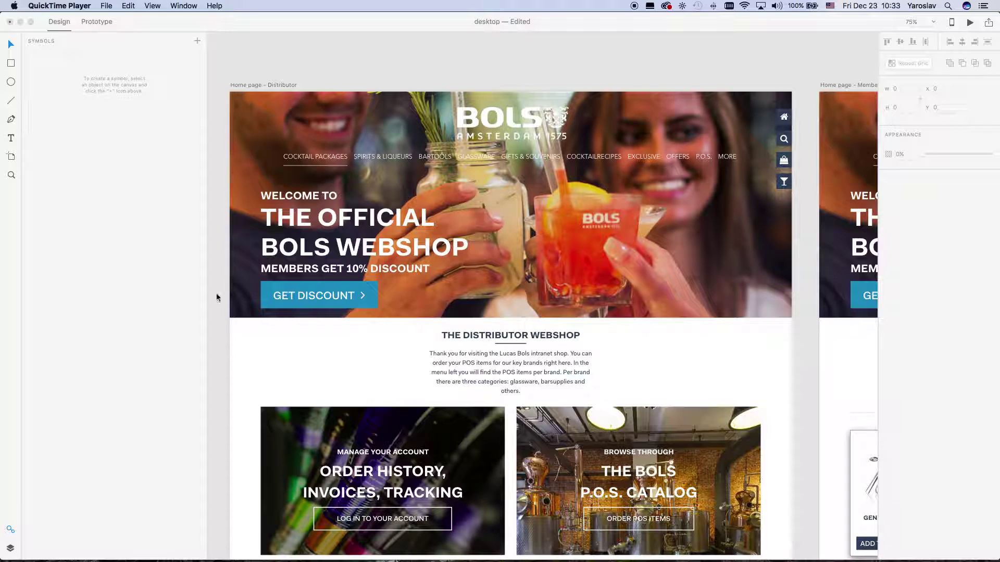
# Show all artboards, zoom in on the Home page - Distributor artboard and select its header banner.
pyautogui.click(273, 90)
pyautogui.press('super+0')
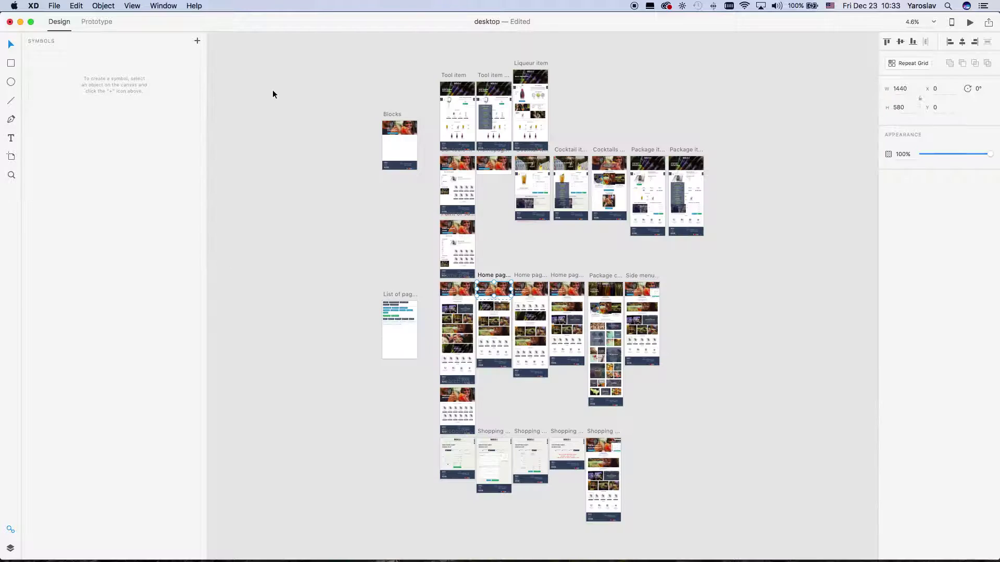
pyautogui.click(526, 266)
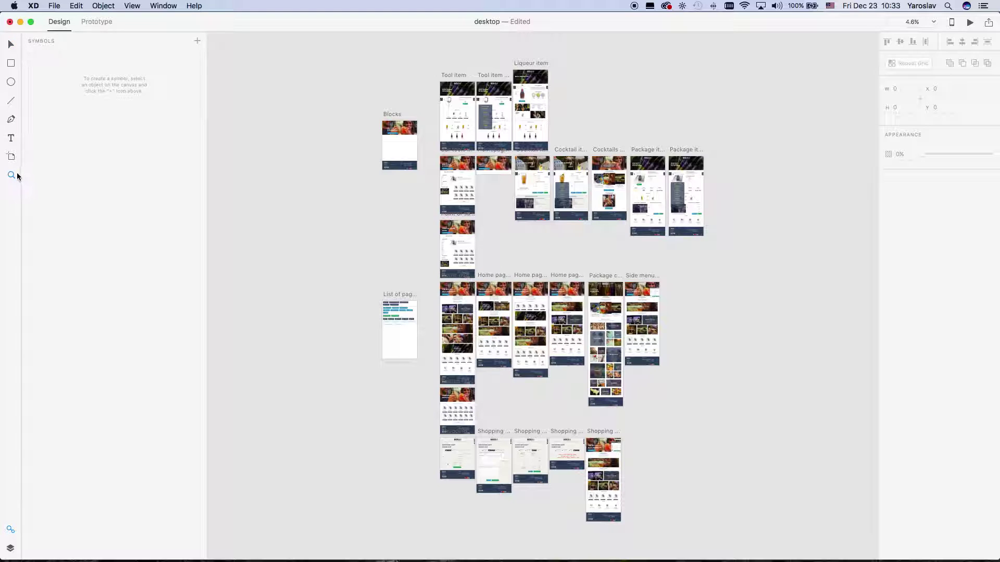
pyautogui.moveTo(470, 268); pyautogui.dragTo(518, 384)
pyautogui.press('super+equal')
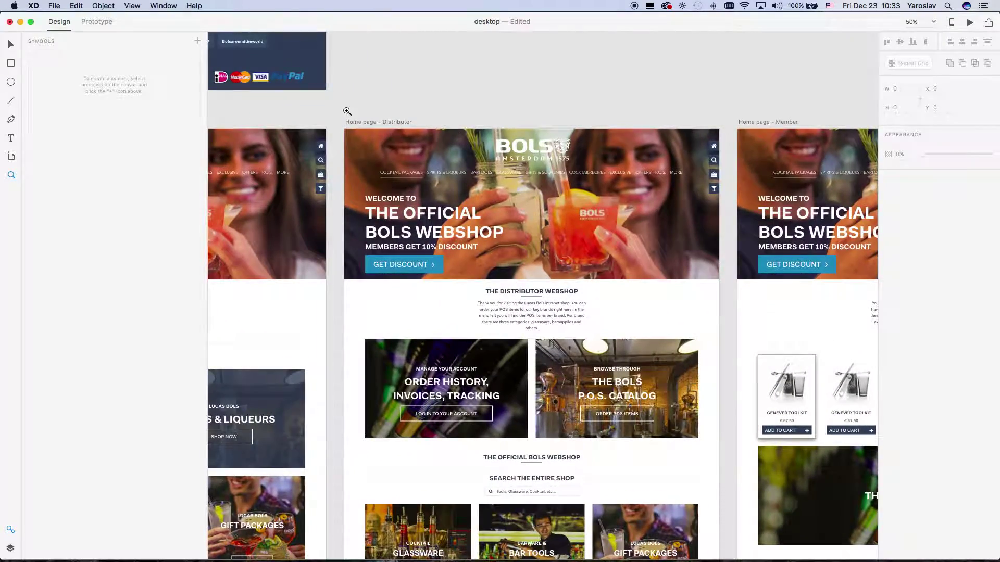
pyautogui.moveTo(346, 111); pyautogui.dragTo(728, 468)
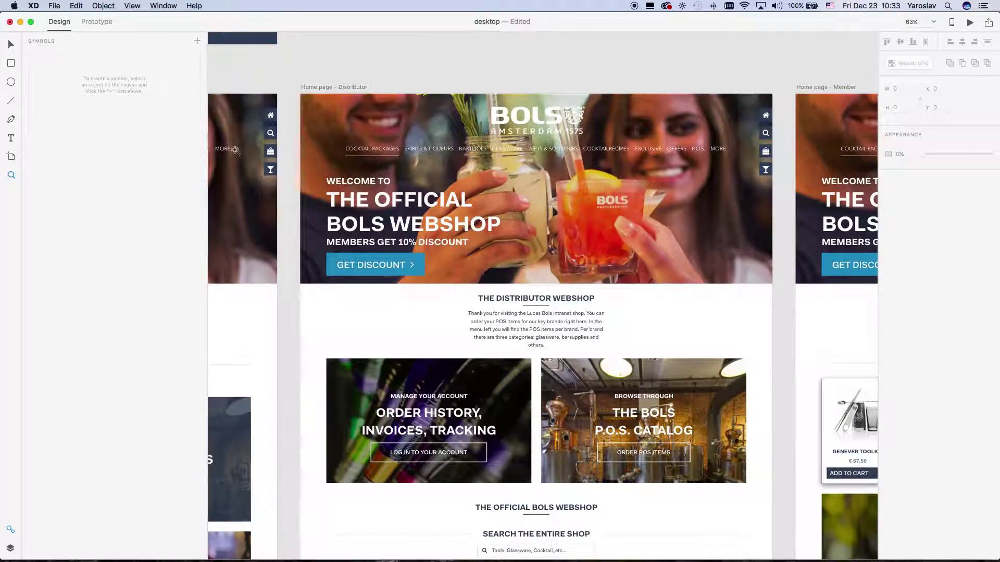
pyautogui.click(11, 175)
pyautogui.press('v')
pyautogui.click(404, 161)
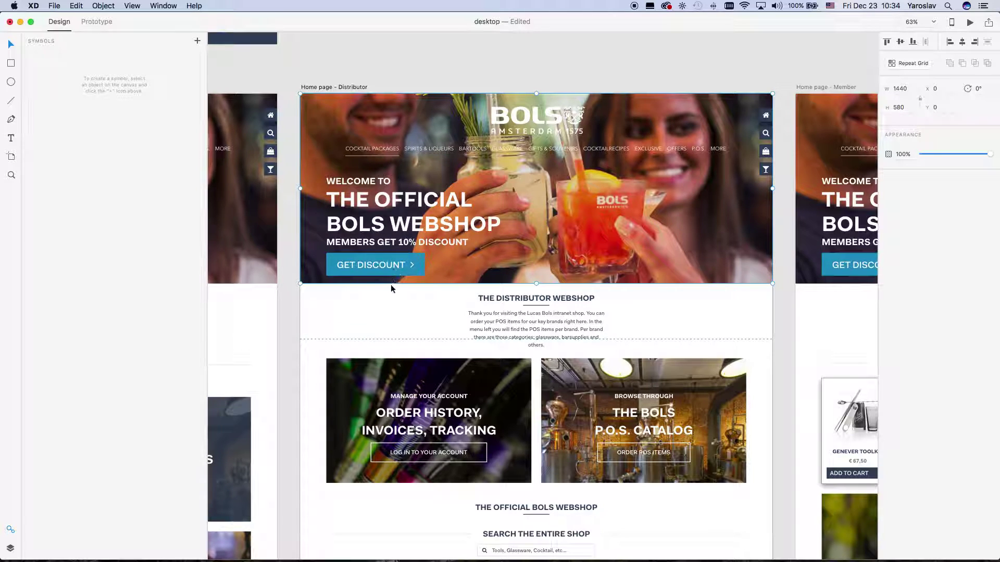
# Try to move the GET DISCOUNT button inside the header banner, then undo the move.
pyautogui.doubleClick(421, 271)
pyautogui.moveTo(352, 264)
pyautogui.mouseDown()
pyautogui.moveTo(494, 264)
pyautogui.moveTo(363, 267)
pyautogui.mouseUp()
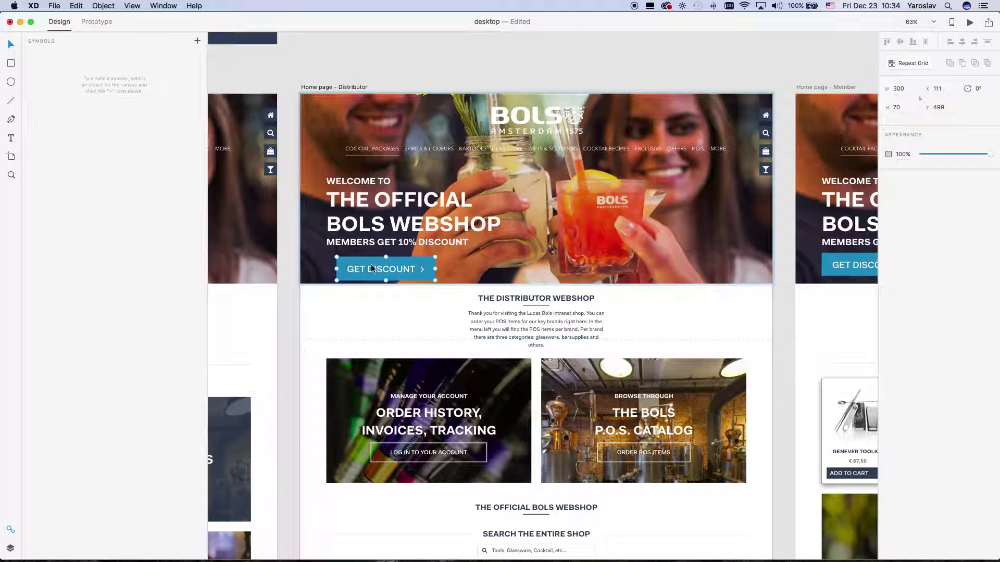
pyautogui.press('super+z')
pyautogui.press('super+z')
pyautogui.press('super+z')
pyautogui.press('super+z')
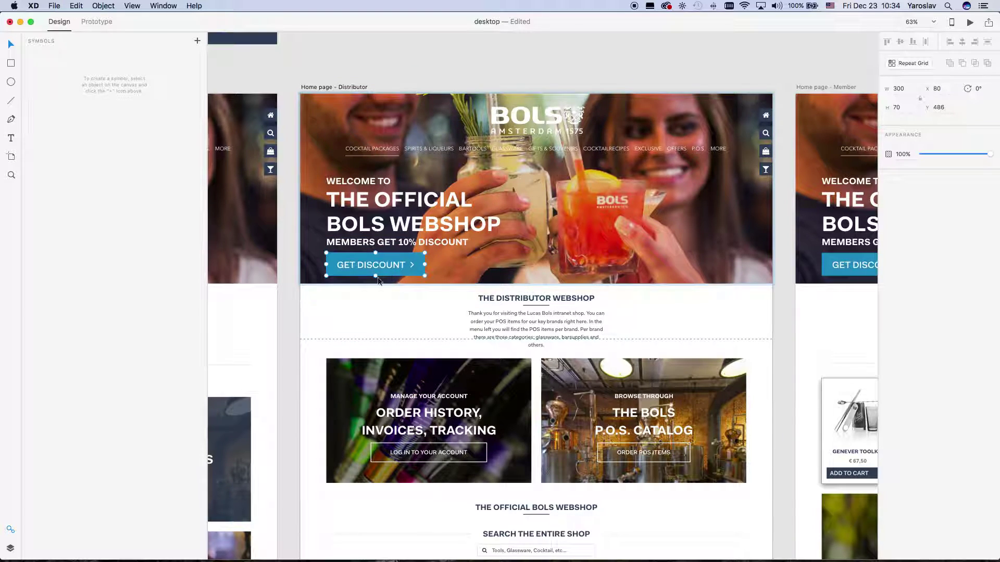
# Try to move the whole header banner upward, then undo the move.
pyautogui.click(595, 248)
pyautogui.moveTo(596, 256); pyautogui.dragTo(658, 134)
pyautogui.press('super+z')
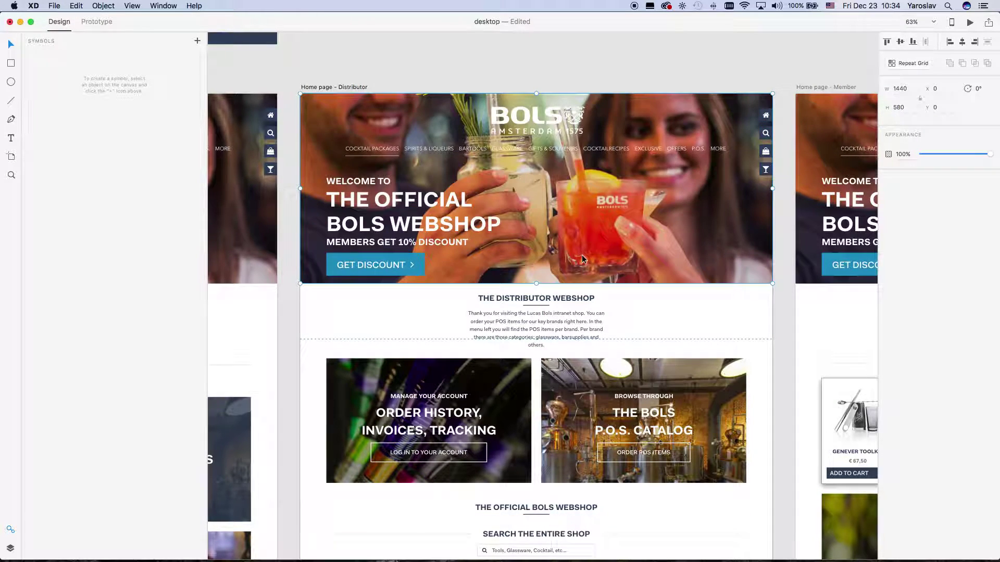
# Group the header banner with the search, cart and cocktail icon buttons along its edge.
pyautogui.click(764, 134)
pyautogui.keyDown('shift'); pyautogui.click(765, 151); pyautogui.keyUp('shift')
pyautogui.keyDown('shift'); pyautogui.click(765, 169); pyautogui.keyUp('shift')
pyautogui.keyDown('shift'); pyautogui.click(684, 225); pyautogui.keyUp('shift')
pyautogui.rightClick(693, 226)
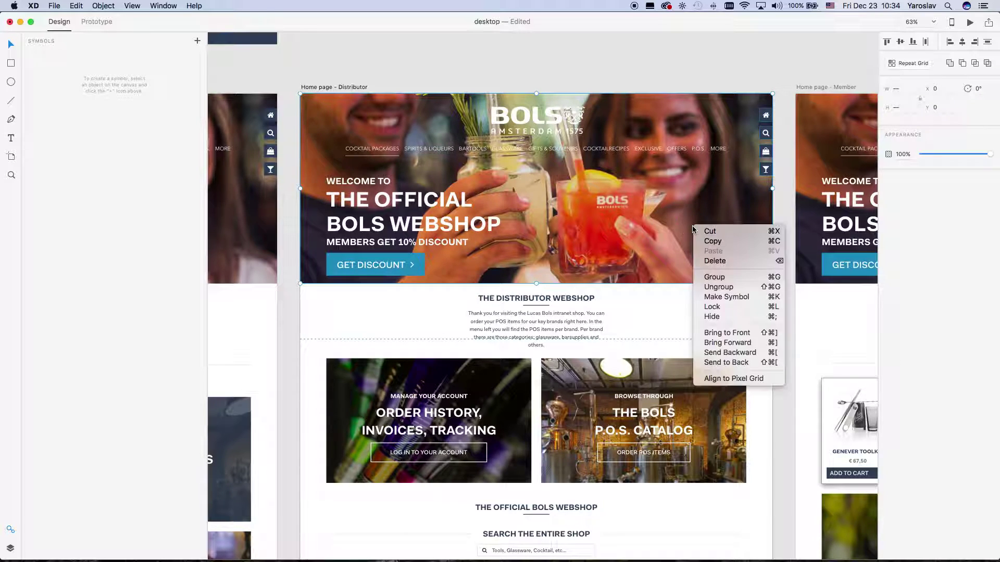
pyautogui.click(721, 280)
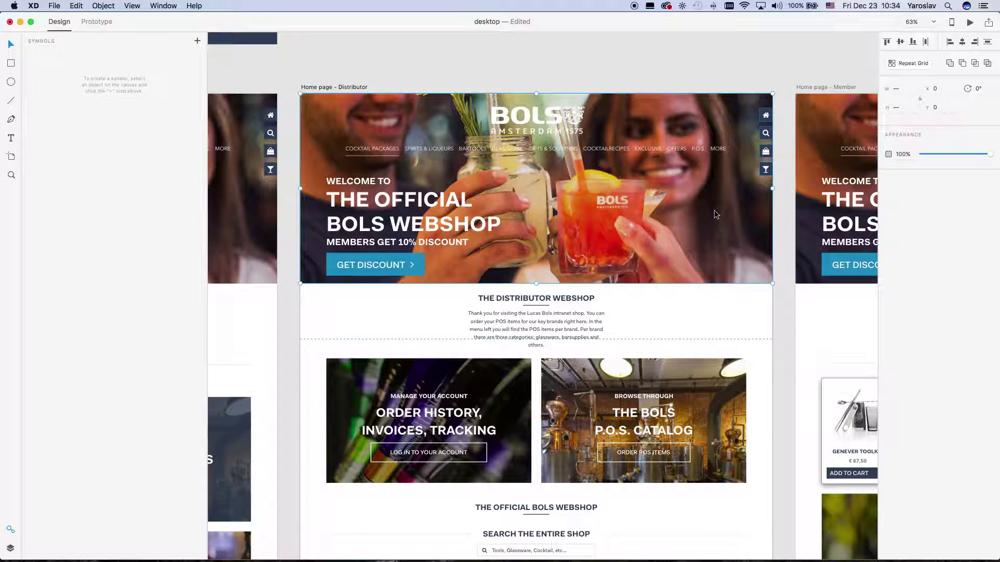
pyautogui.rightClick(690, 197)
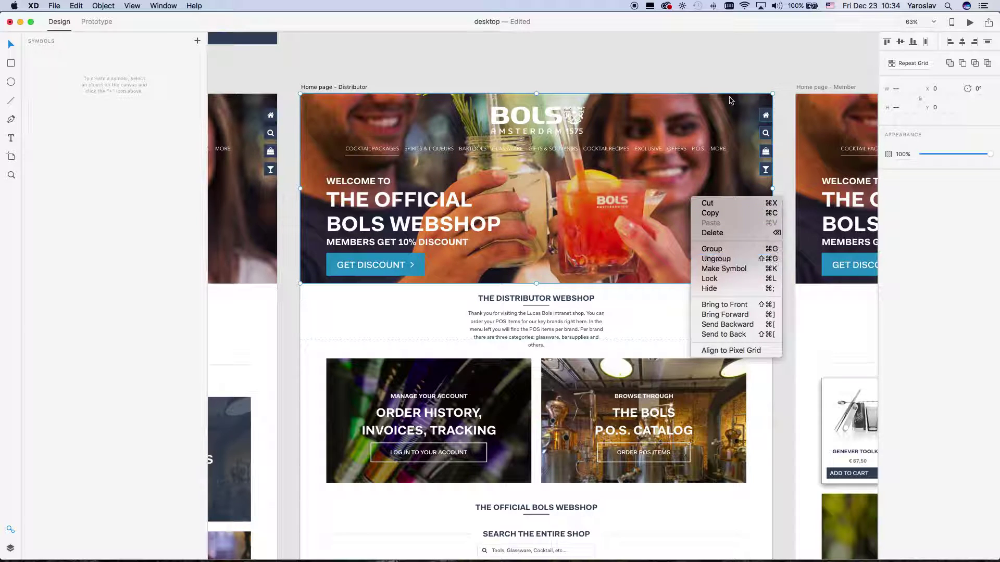
pyautogui.click(721, 250)
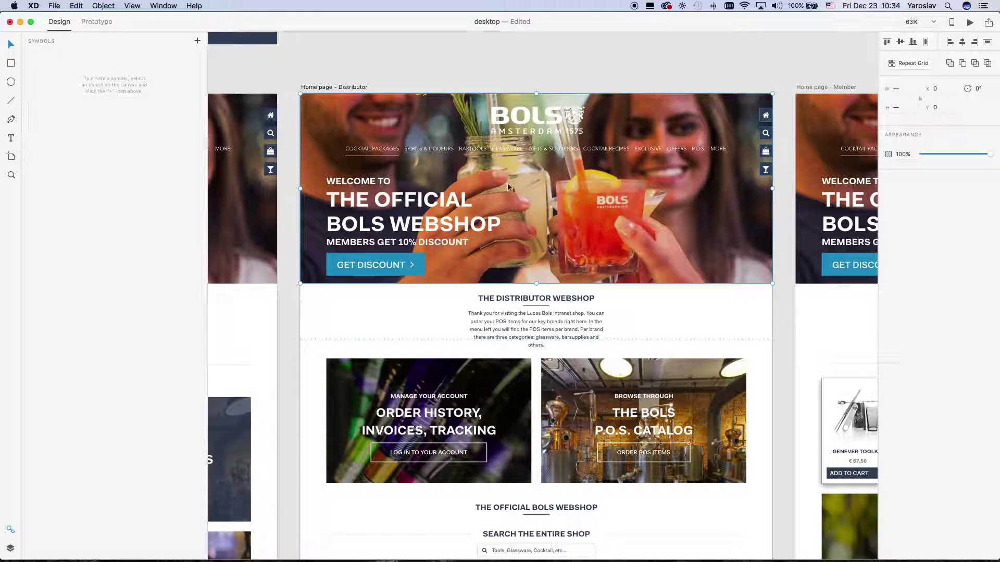
pyautogui.rightClick(613, 228)
pyautogui.click(633, 277)
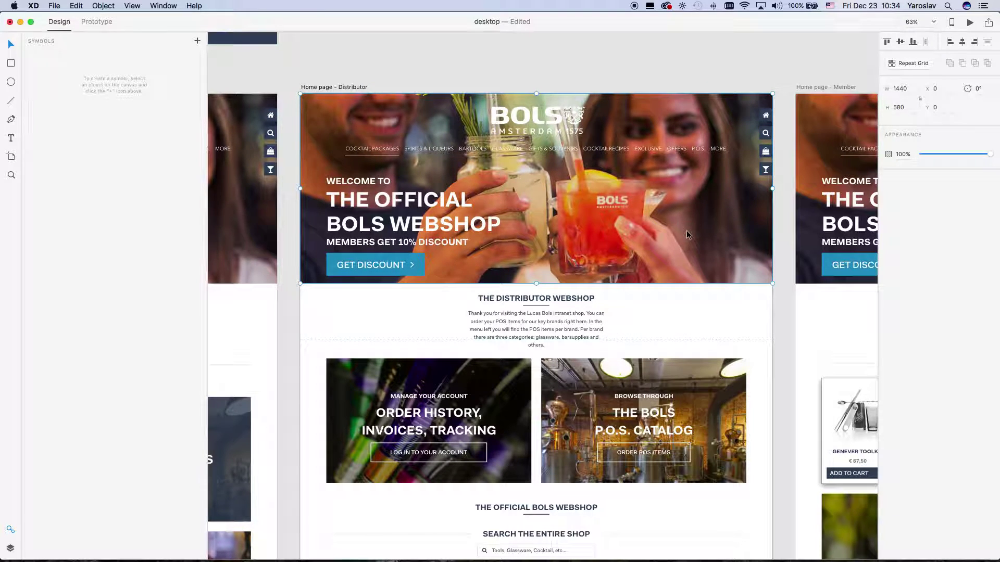
# Ungroup the header banner and the icon buttons, undoing the trial move made in between.
pyautogui.moveTo(620, 242)
pyautogui.mouseDown()
pyautogui.moveTo(650, 164)
pyautogui.moveTo(604, 268)
pyautogui.moveTo(621, 258)
pyautogui.mouseUp()
pyautogui.press('Escape')
pyautogui.click(673, 216)
pyautogui.rightClick(665, 208)
pyautogui.click(698, 270)
pyautogui.click(795, 266)
pyautogui.moveTo(671, 223); pyautogui.dragTo(673, 105)
pyautogui.click(619, 245)
pyautogui.press('super+z')
pyautogui.press('super+z')
pyautogui.rightClick(635, 237)
pyautogui.click(650, 300)
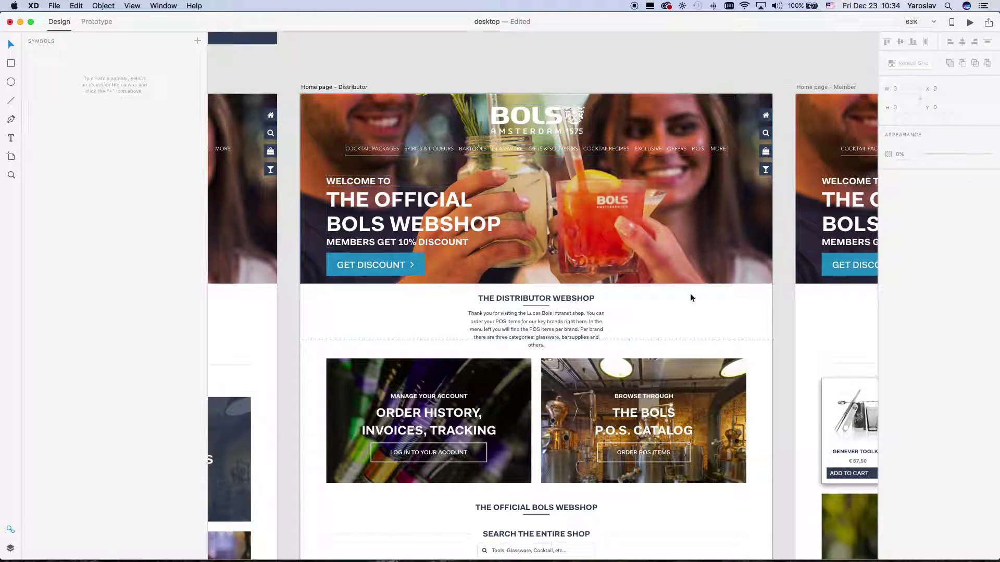
# Try repositioning the navigation menu lower in the header and shifting the banner, then undo the moves.
pyautogui.click(615, 150)
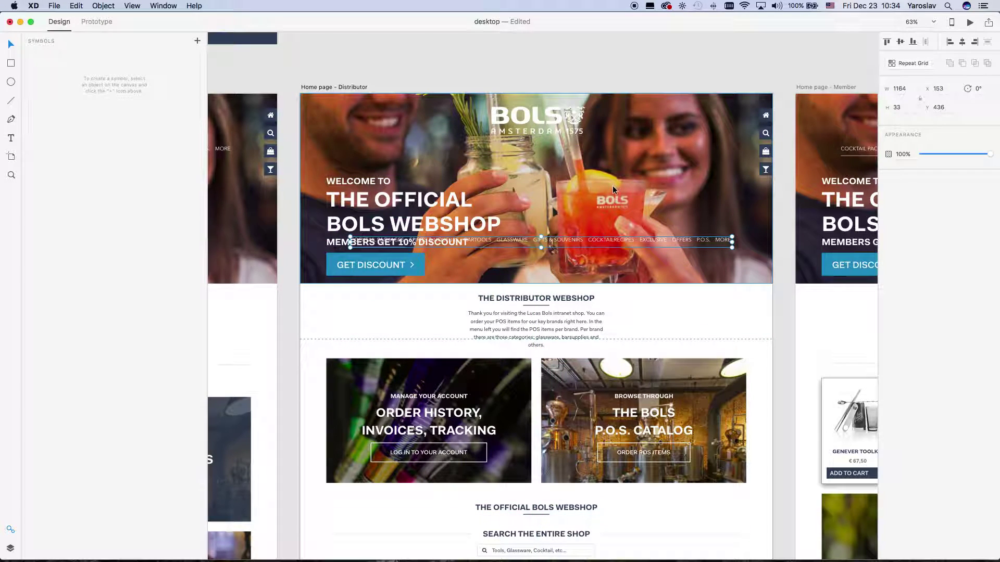
pyautogui.click(536, 126)
pyautogui.click(613, 224)
pyautogui.press('super+c')
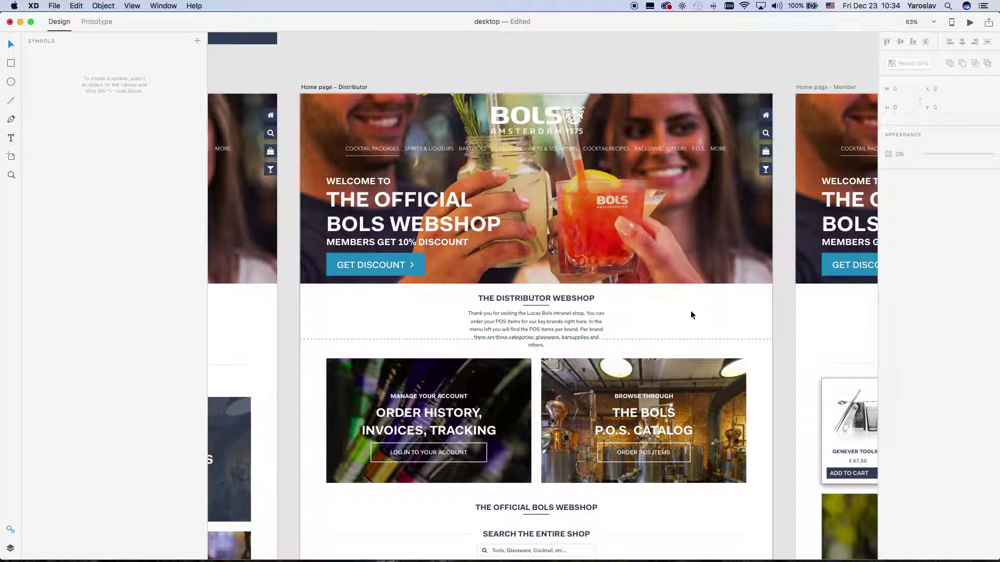
pyautogui.moveTo(662, 230); pyautogui.dragTo(659, 160)
pyautogui.press('super+z')
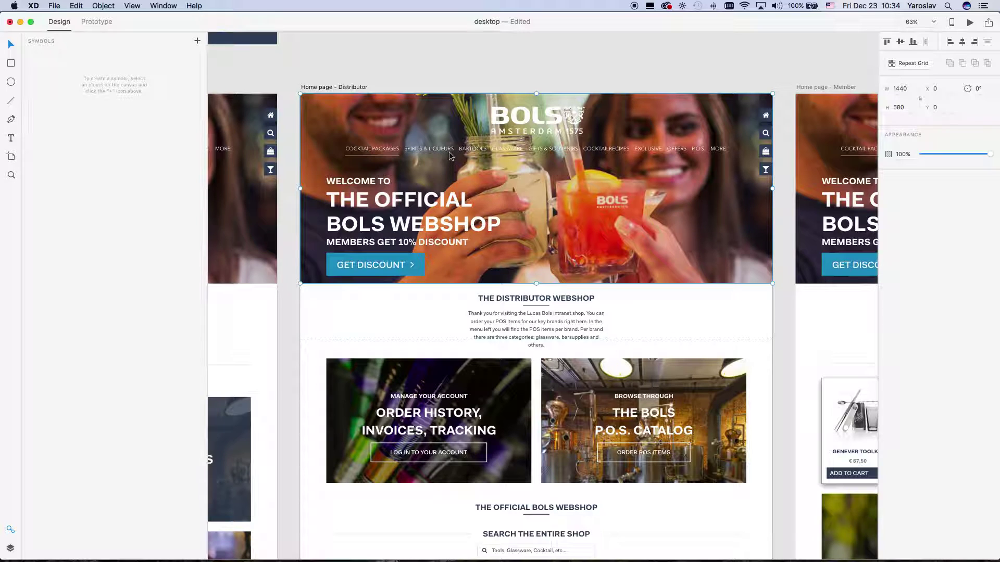
# Undo a trial move of the header banner, then duplicate it below at Y 610 and delete the copy.
pyautogui.scroll(-2, 416, 221)
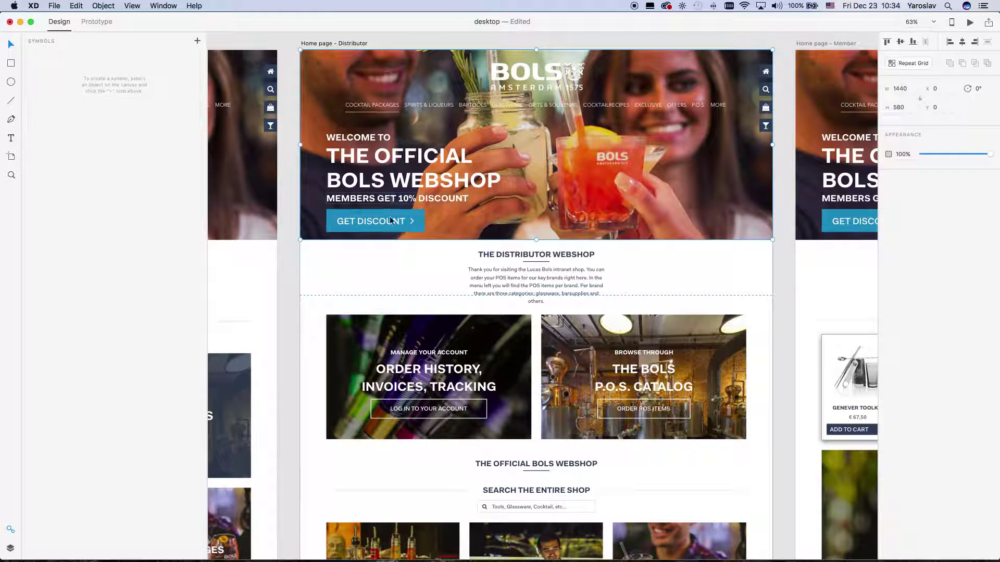
pyautogui.moveTo(588, 162); pyautogui.dragTo(605, 327)
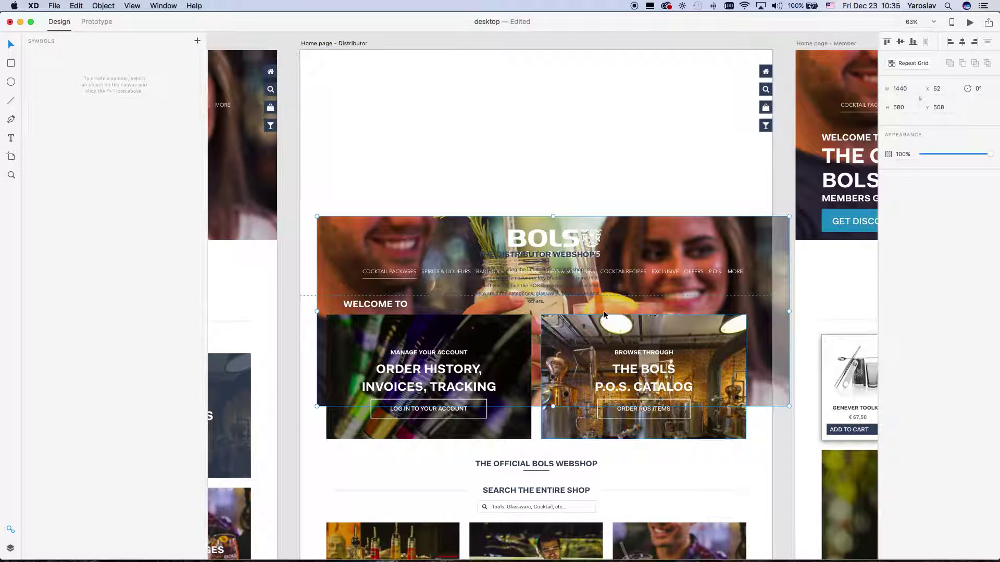
pyautogui.press('super+z')
pyautogui.moveTo(573, 178); pyautogui.dragTo(582, 371)
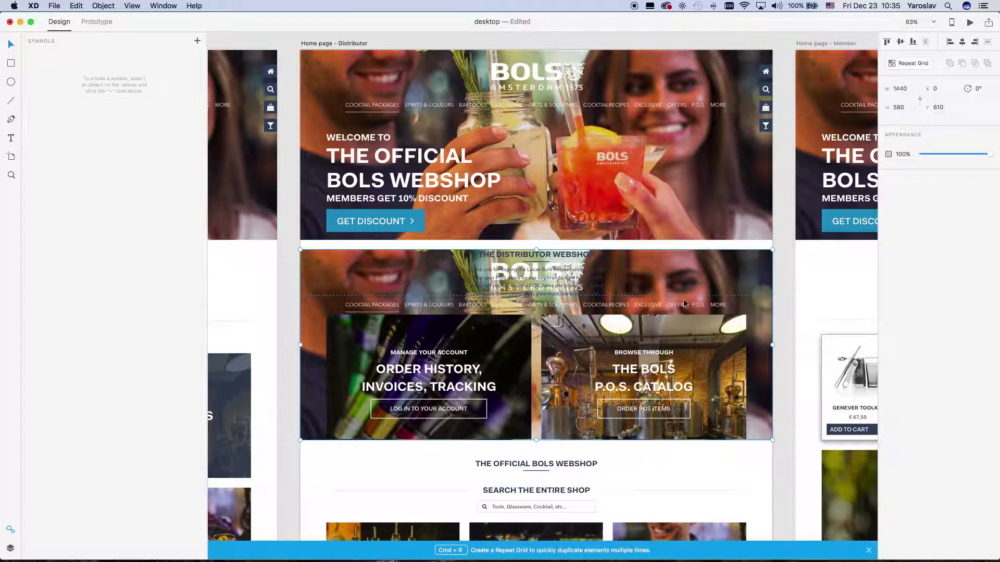
pyautogui.press('Delete')
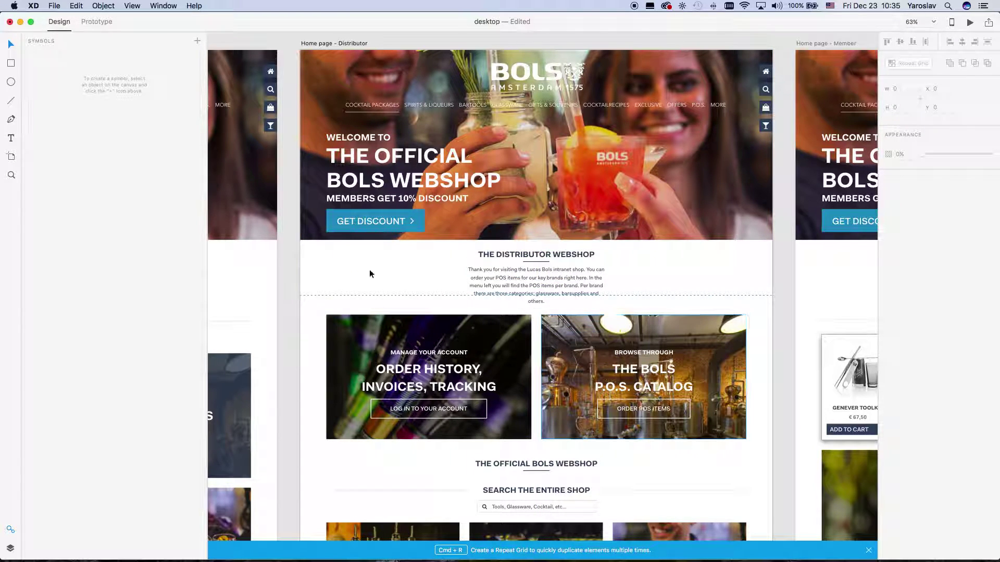
# Examine the layers of the Home page - Distributor artboard, identifying its header and footer groups.
pyautogui.click(10, 548)
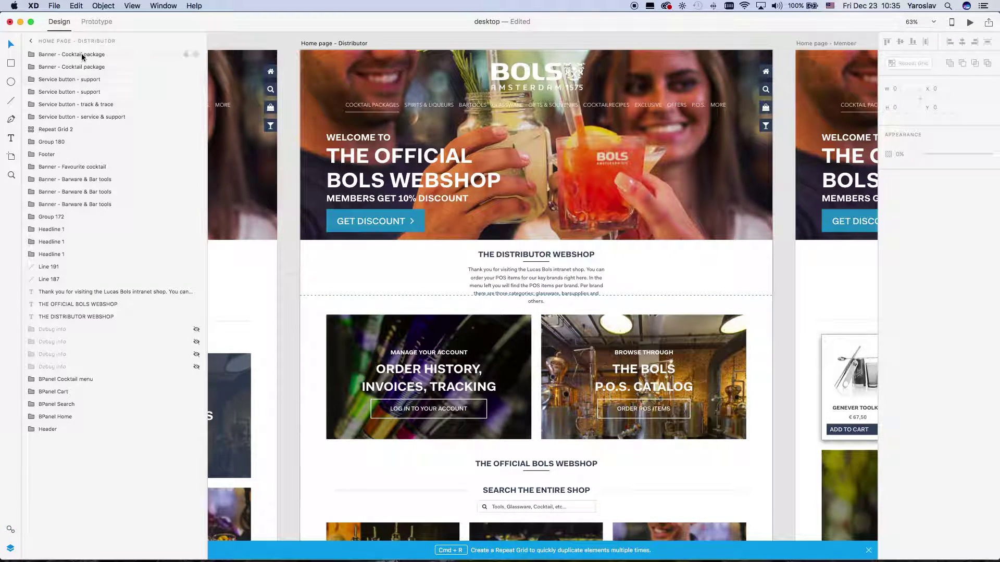
pyautogui.click(595, 195)
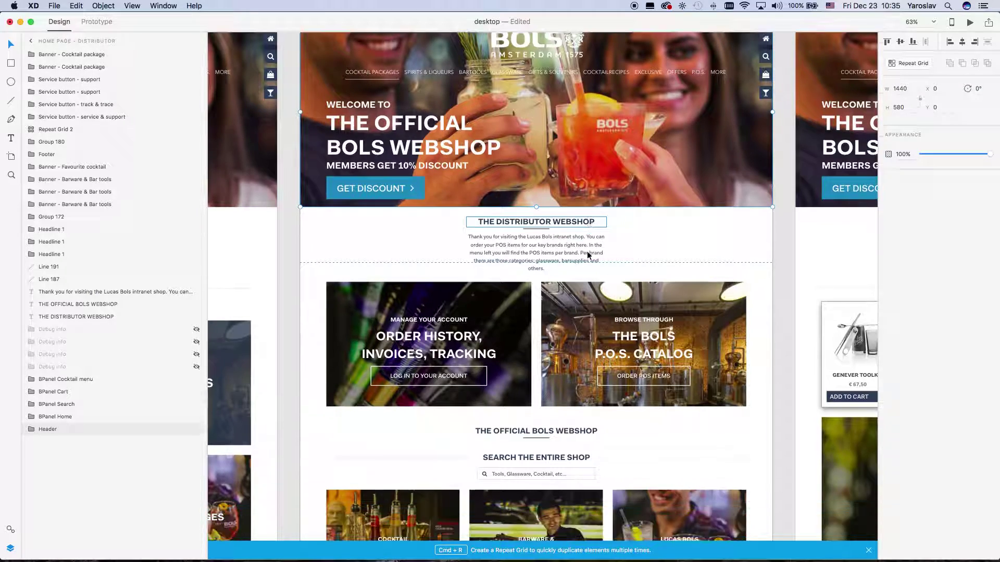
pyautogui.scroll(3, 588, 234)
pyautogui.scroll(-15, 586, 254)
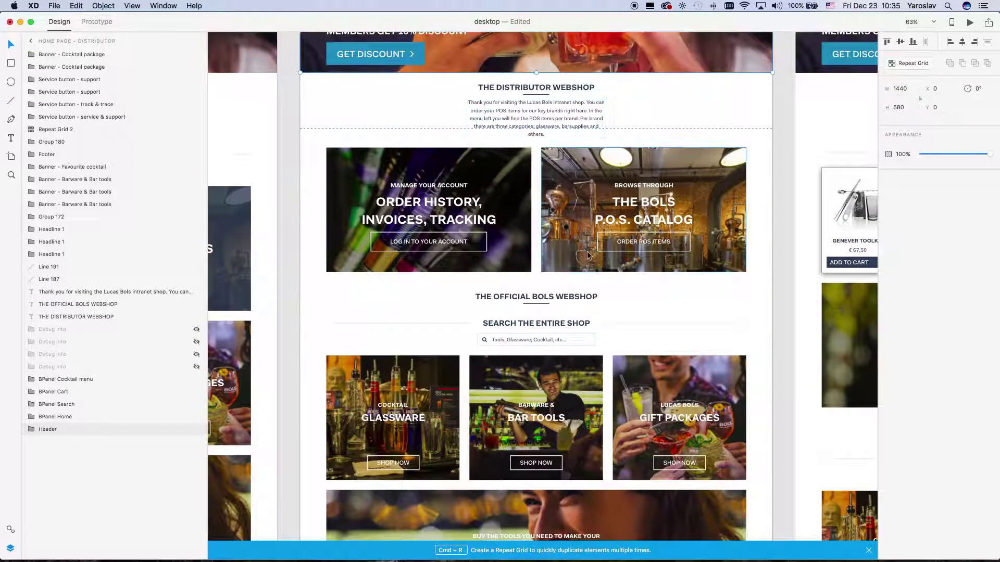
pyautogui.scroll(-10, 584, 251)
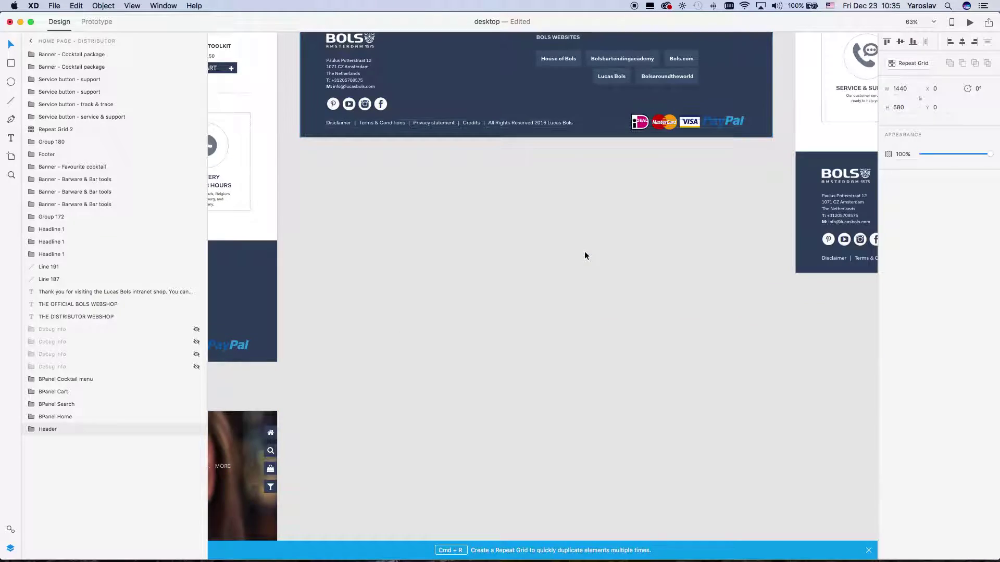
pyautogui.click(498, 72)
pyautogui.scroll(20, 544, 276)
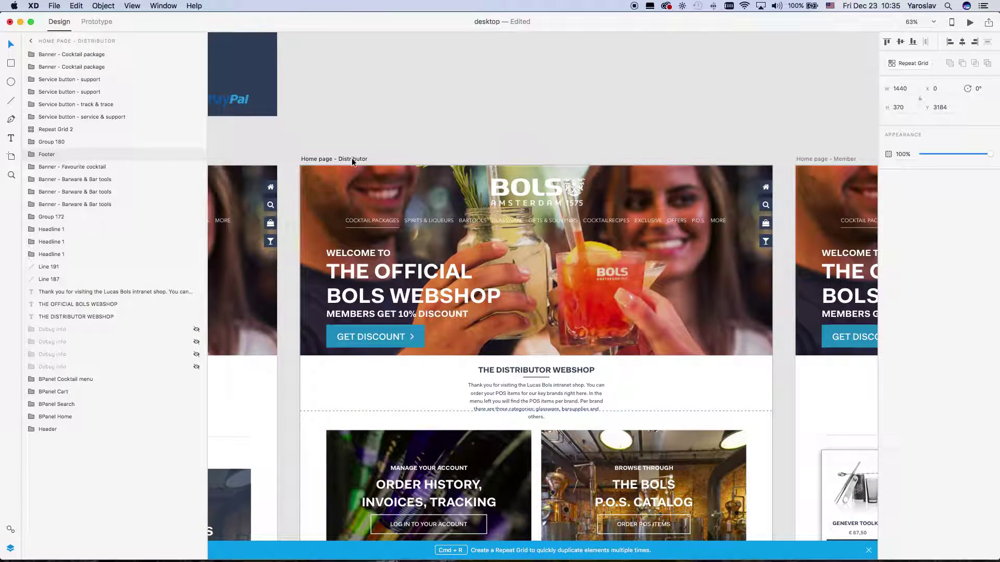
# Set the height of the Home page - Distributor artboard to 4000.
pyautogui.click(351, 158)
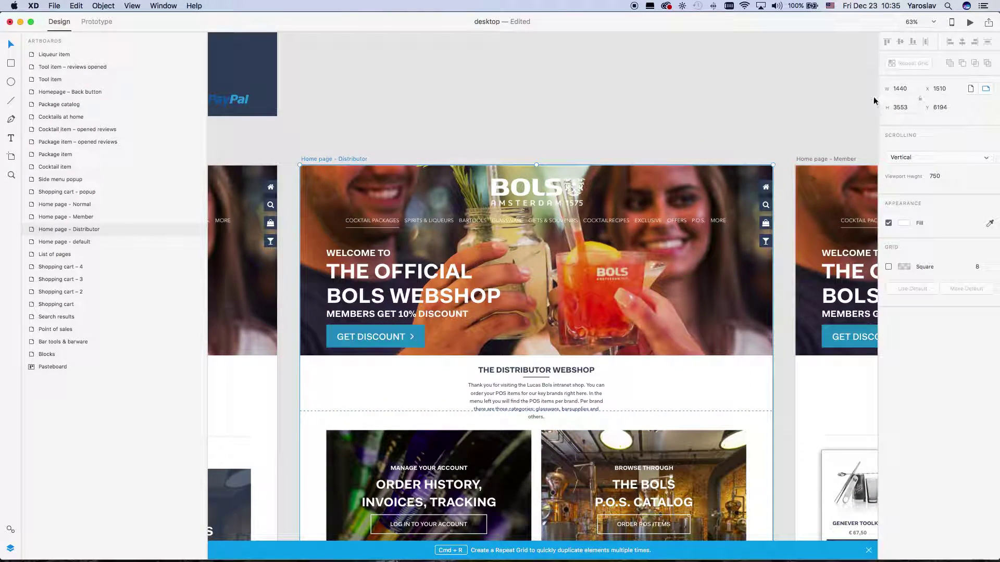
pyautogui.click(905, 107)
pyautogui.write('4000')
pyautogui.press('Return')
# Move the footer group straight down to the lower edge of the extended Home page - Distributor artboard.
pyautogui.scroll(-4, 480, 277)
pyautogui.scroll(-20, 502, 365)
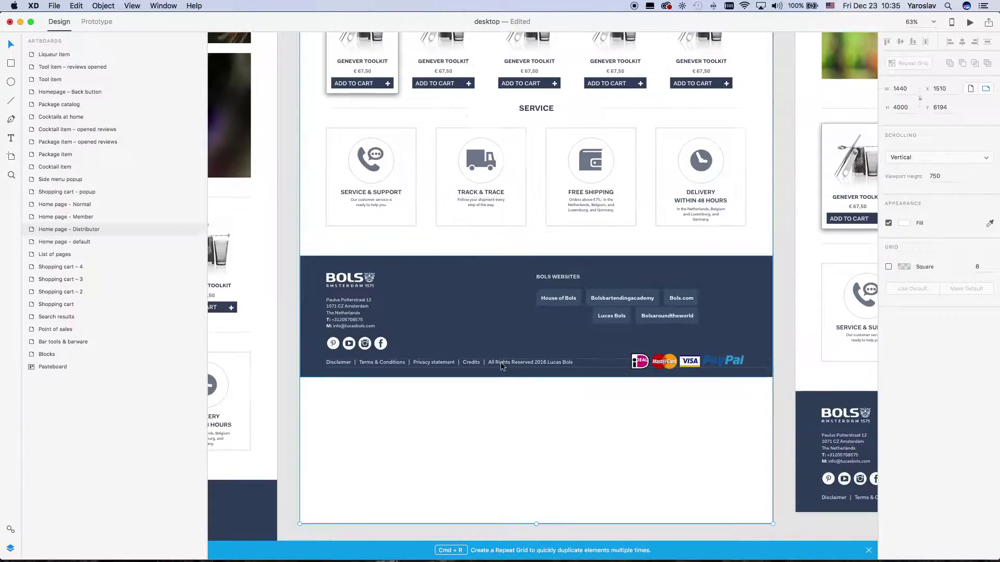
pyautogui.scroll(-4, 498, 333)
pyautogui.click(491, 223)
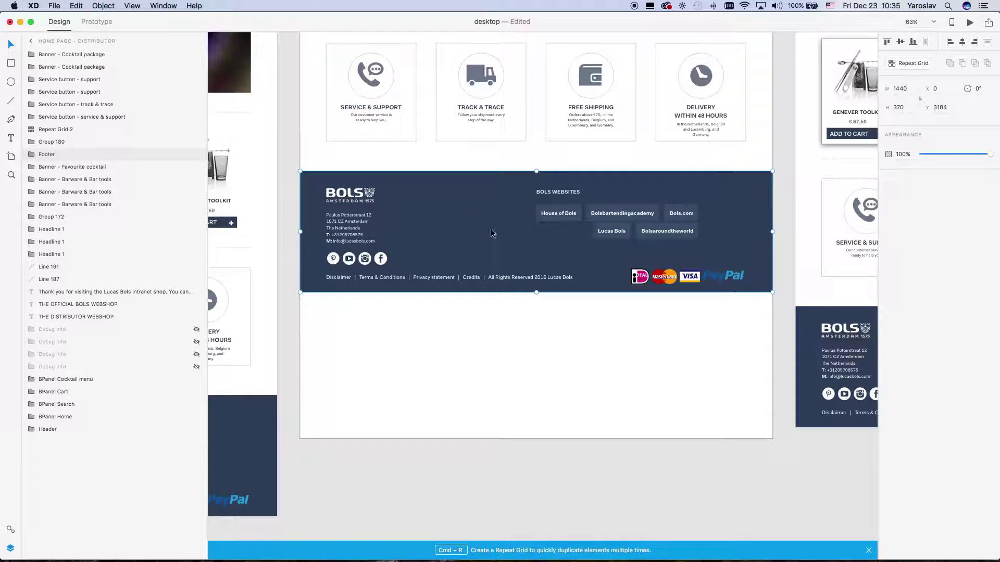
pyautogui.moveTo(491, 223); pyautogui.dragTo(491, 355)
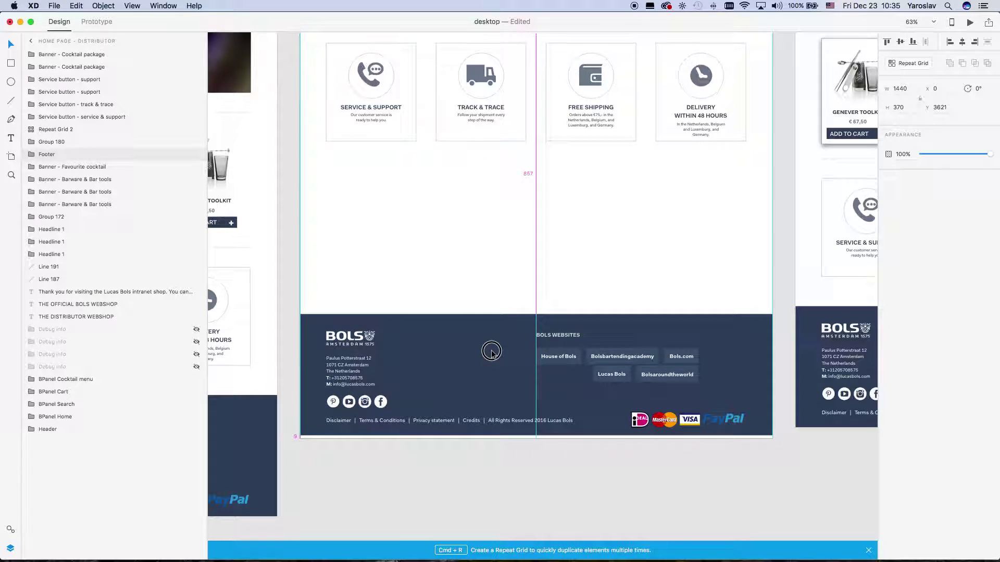
pyautogui.click(471, 176)
# Examine the contents of the Track & Trace service button group in the layers.
pyautogui.click(471, 130)
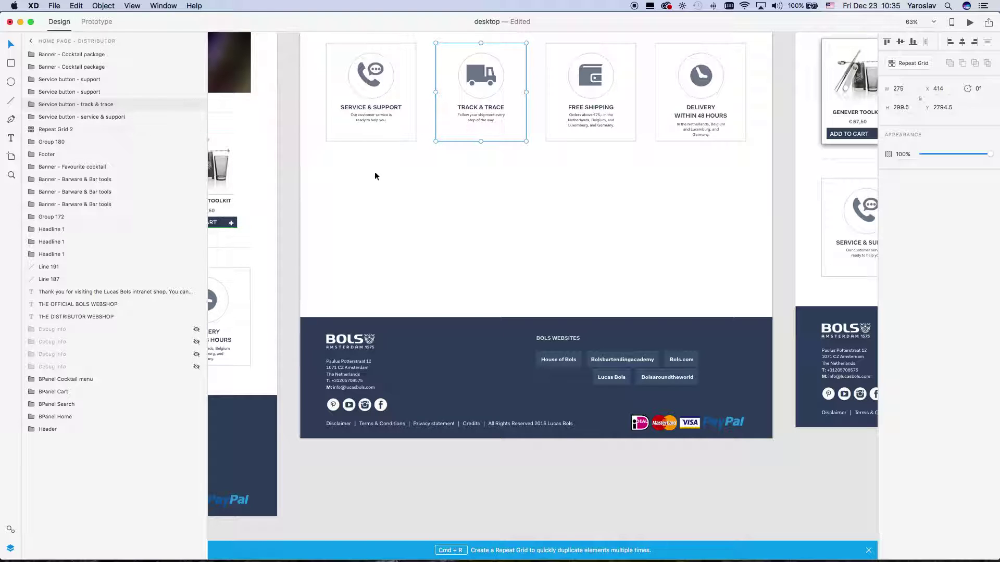
pyautogui.moveTo(512, 177); pyautogui.dragTo(430, 75)
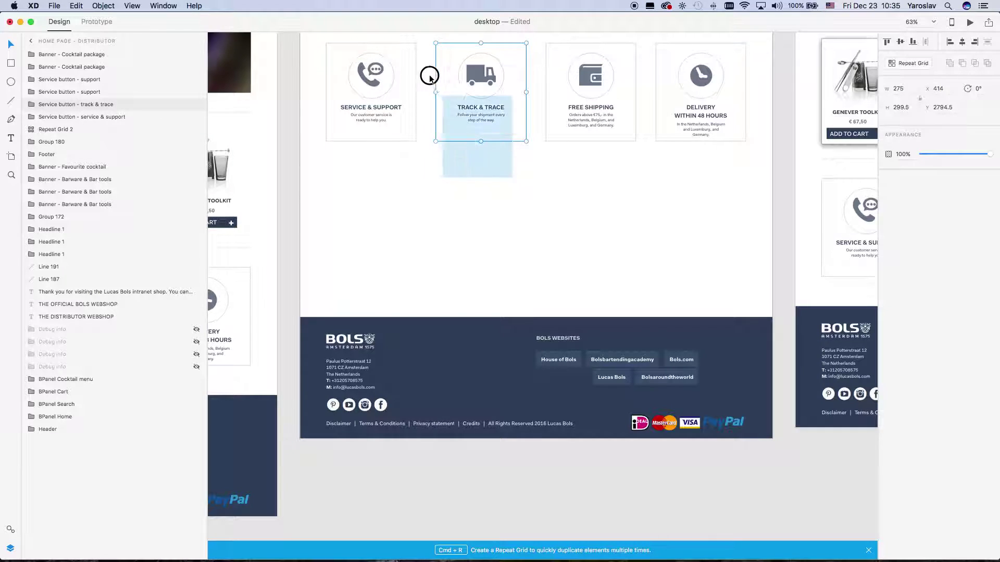
pyautogui.doubleClick(479, 73)
pyautogui.click(478, 273)
pyautogui.moveTo(432, 40); pyautogui.dragTo(500, 149)
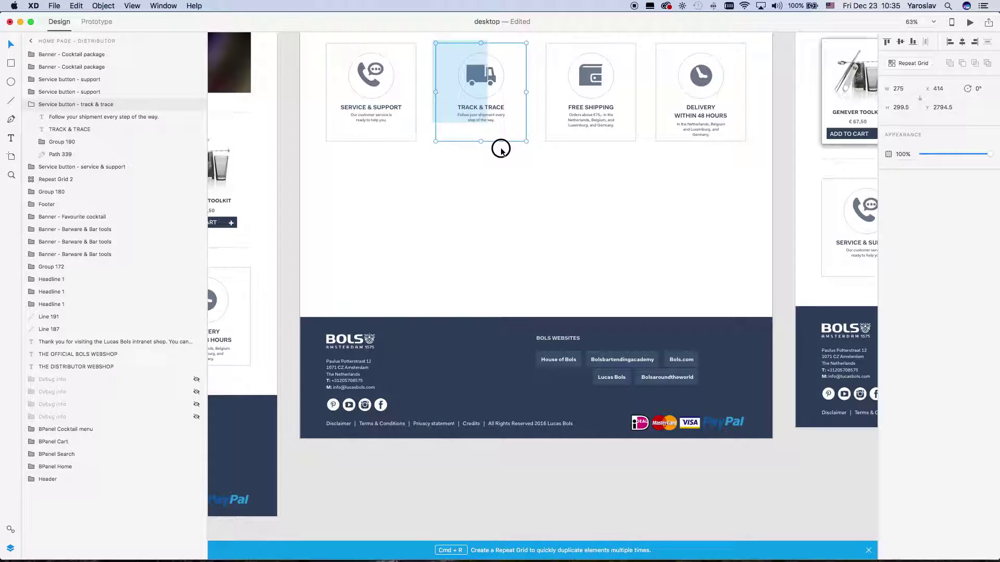
pyautogui.rightClick(488, 77)
pyautogui.click(492, 176)
# Duplicate the four service buttons into a second row directly below the first, at Y 3124.5.
pyautogui.click(426, 42)
pyautogui.moveTo(319, 38); pyautogui.dragTo(663, 126)
pyautogui.moveTo(598, 89); pyautogui.dragTo(607, 192)
pyautogui.scroll(2, 432, 271)
pyautogui.click(404, 198)
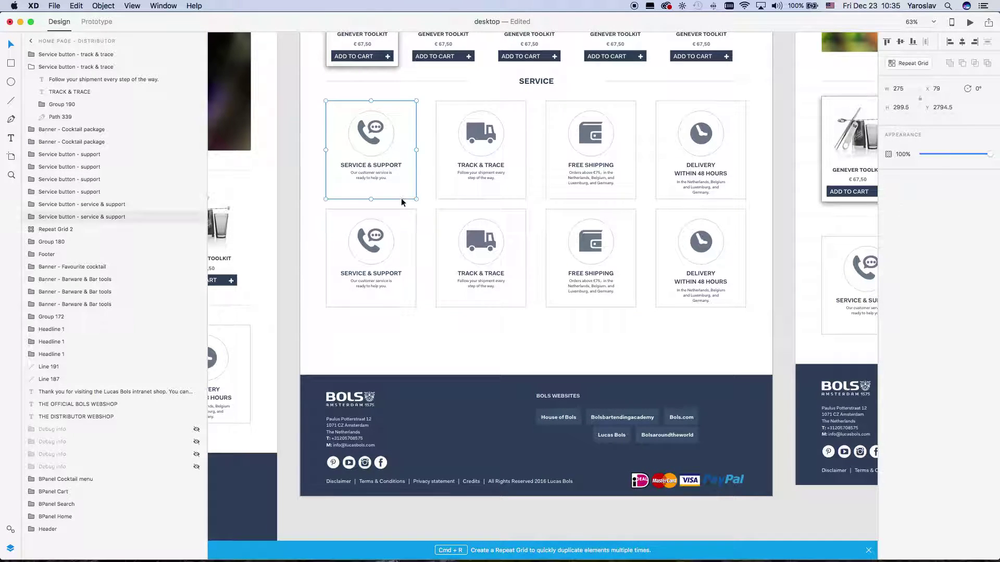
pyautogui.click(414, 224)
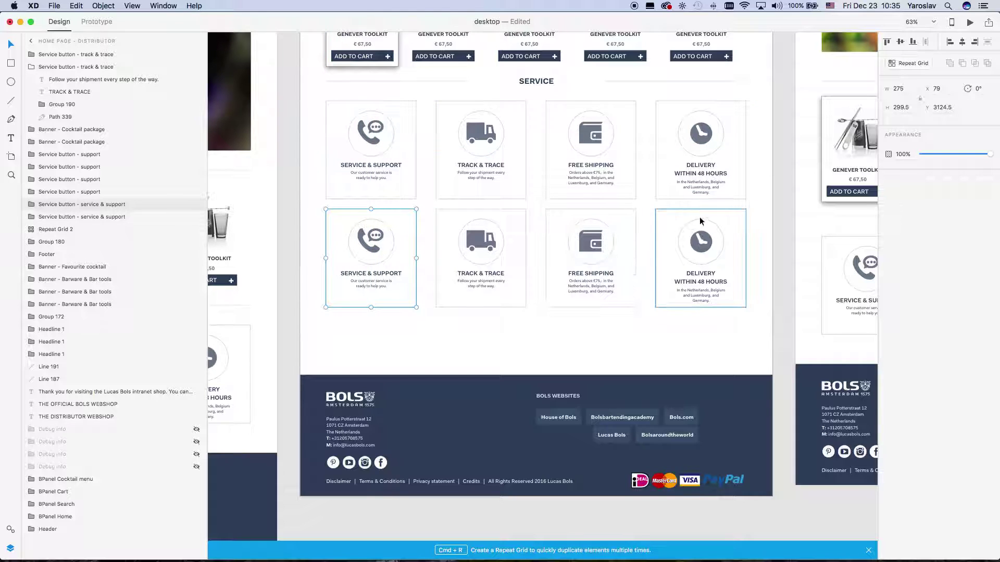
# Examine the individual elements inside the Service & Support button group in the second row of service buttons.
pyautogui.moveTo(736, 216); pyautogui.dragTo(461, 312)
pyautogui.press('super+z')
pyautogui.click(521, 339)
pyautogui.click(397, 235)
pyautogui.doubleClick(363, 244)
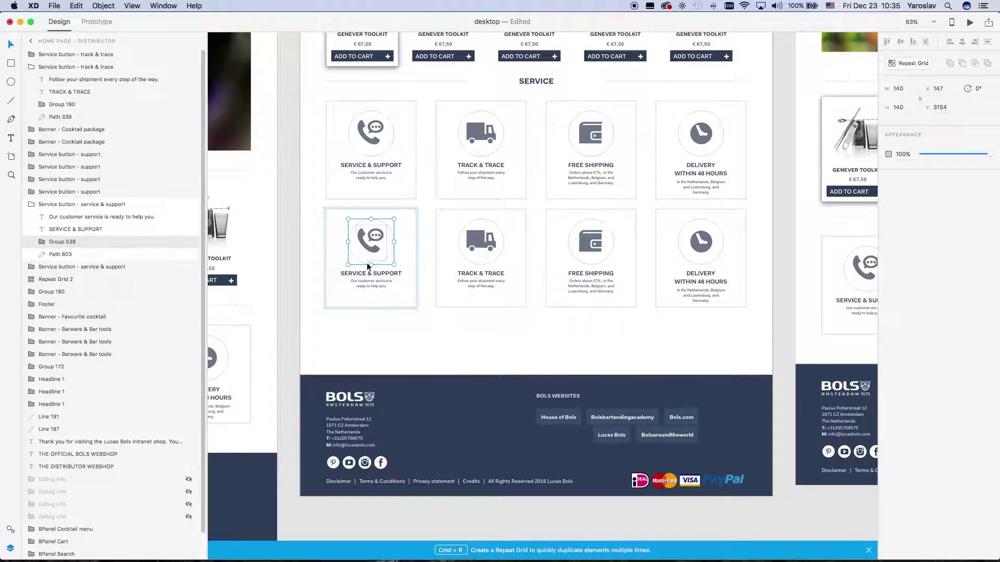
pyautogui.click(364, 281)
pyautogui.click(363, 274)
pyautogui.doubleClick(364, 274)
pyautogui.press('Escape')
pyautogui.press('Escape')
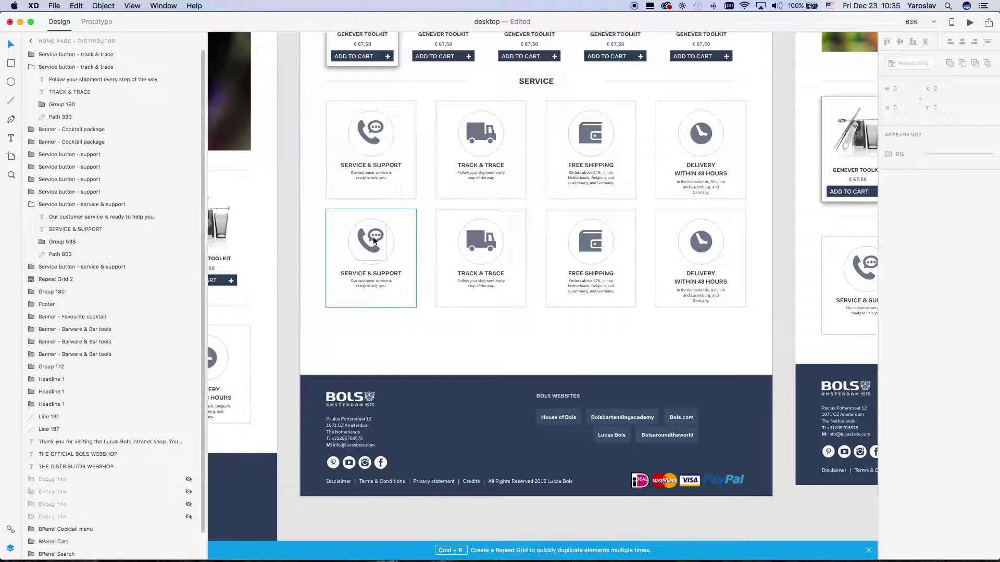
# Replace the title text of the second-row Service & Support button with NEW BUTTON OF SERVICE.
pyautogui.doubleClick(371, 273)
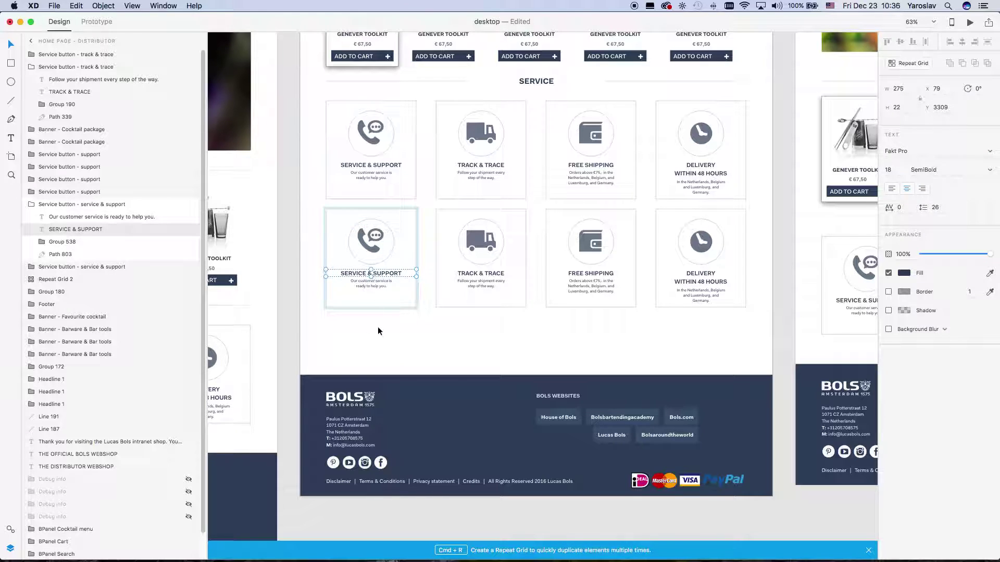
pyautogui.press('Return')
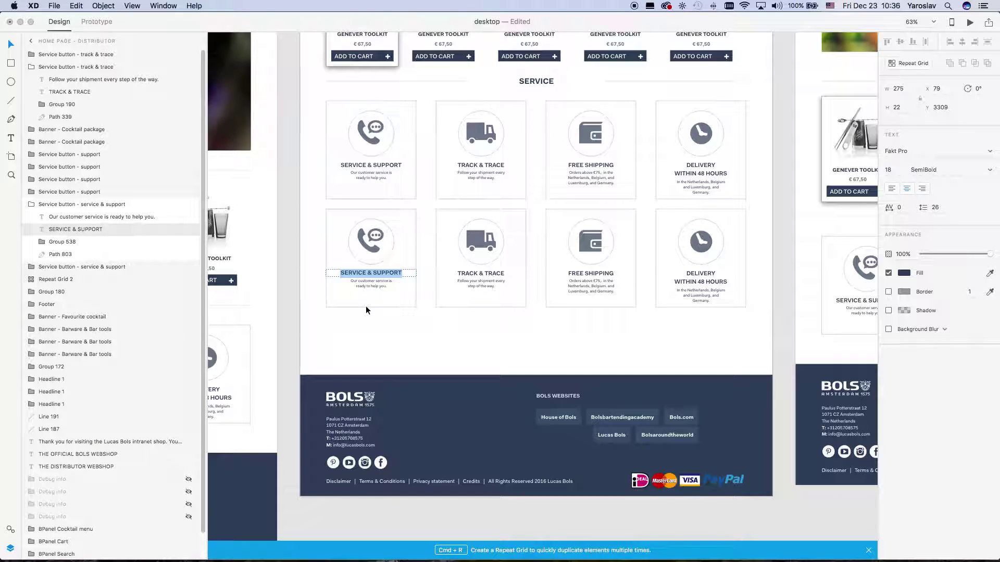
pyautogui.write('NEW')
pyautogui.press('BackSpace')
pyautogui.press('BackSpace')
pyautogui.press('BackSpace')
pyautogui.press('BackSpace')
pyautogui.write('BUTTON OF SERVUCE')
pyautogui.press('BackSpace')
pyautogui.press('BackSpace')
pyautogui.press('BackSpace')
pyautogui.write('ICE')
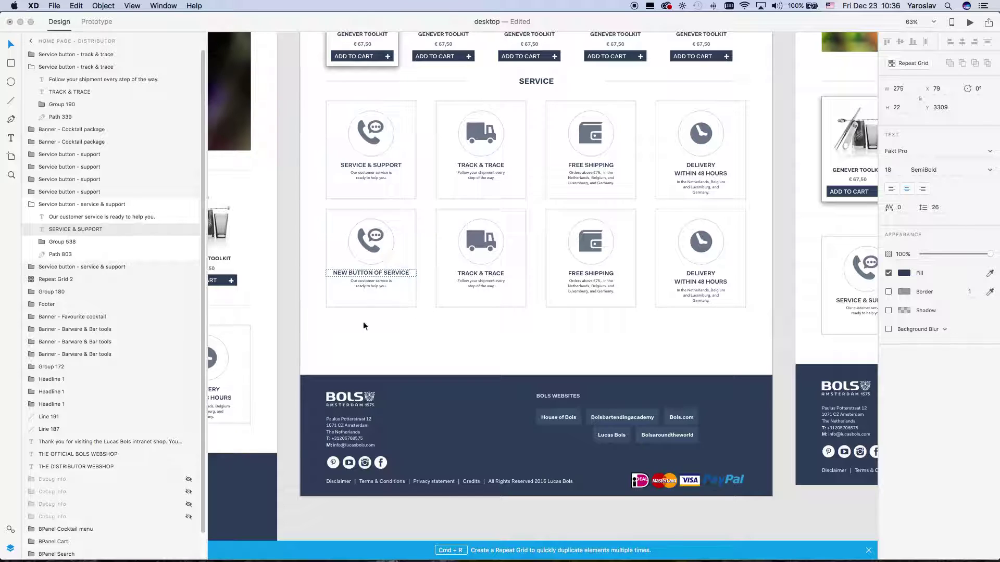
pyautogui.press('Escape')
# Rename the layer group of the retitled second-row button as "Service button - new button of serice".
pyautogui.click(357, 319)
pyautogui.click(362, 289)
pyautogui.press('Escape')
pyautogui.moveTo(321, 206); pyautogui.dragTo(420, 345)
pyautogui.click(420, 345)
pyautogui.click(328, 221)
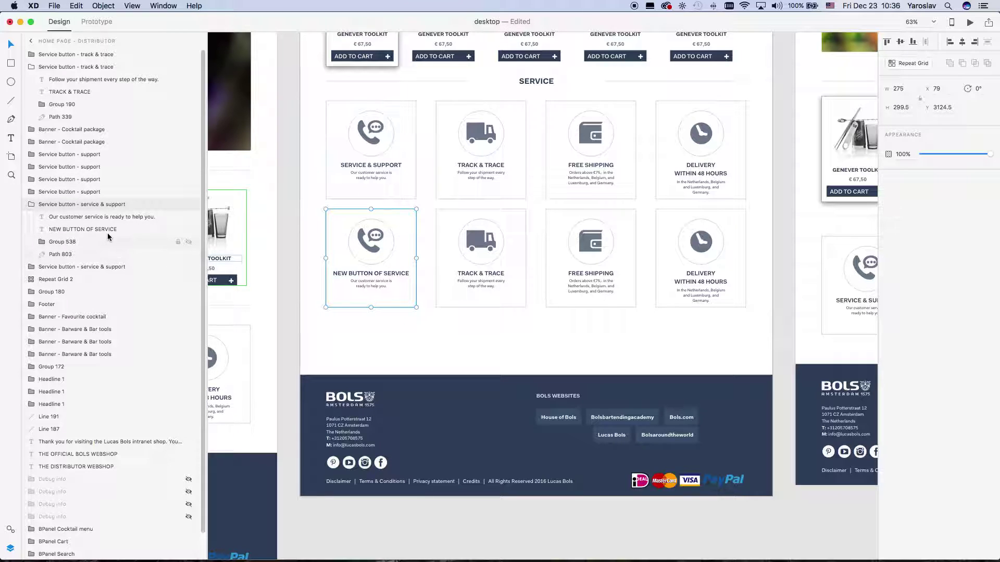
pyautogui.doubleClick(92, 204)
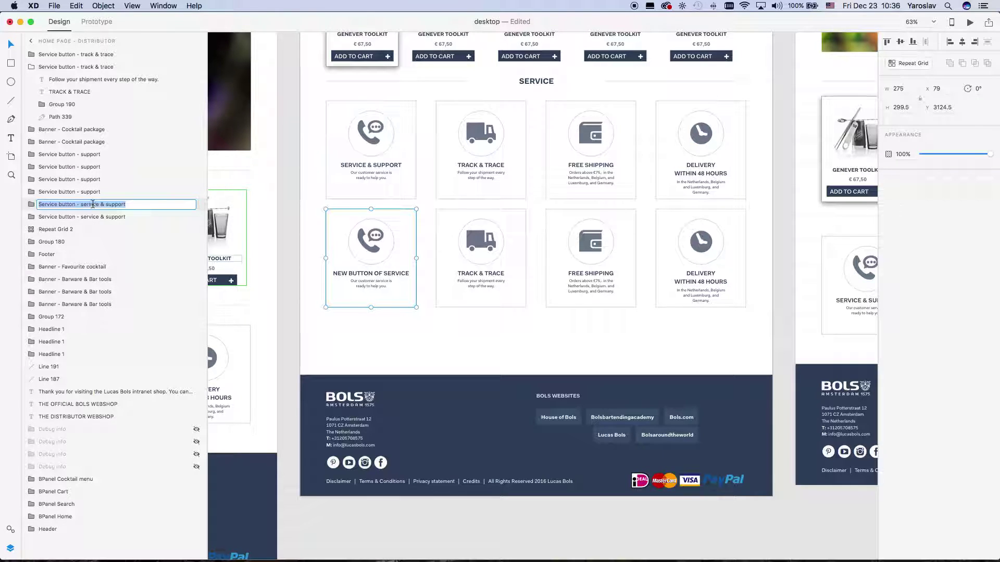
pyautogui.press('Right')
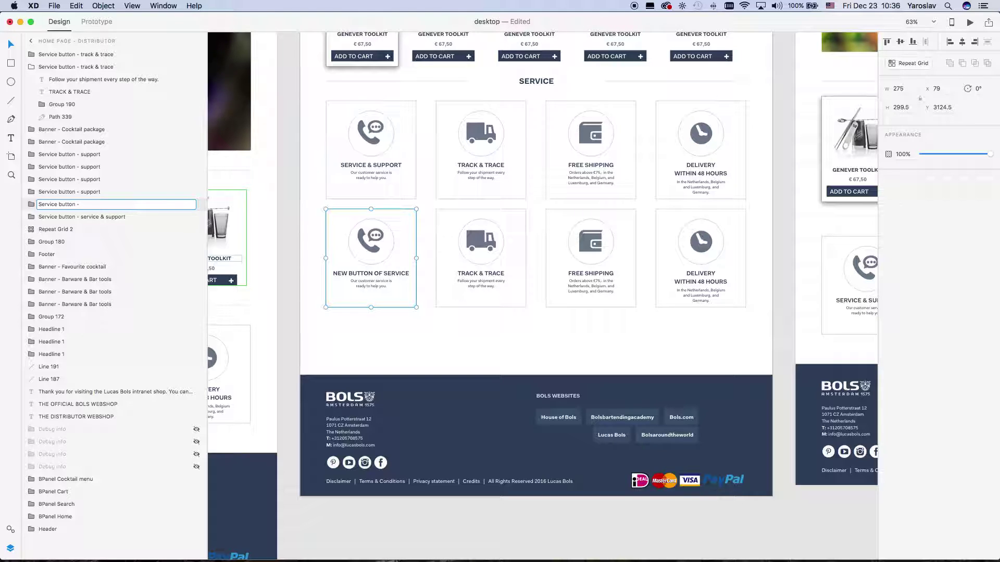
pyautogui.write('button')
pyautogui.write(' of serice')
pyautogui.press('Return')
# Correct "serice" to "service" in the name of the new button's layer group.
pyautogui.doubleClick(141, 204)
pyautogui.doubleClick(126, 204)
pyautogui.click(127, 205)
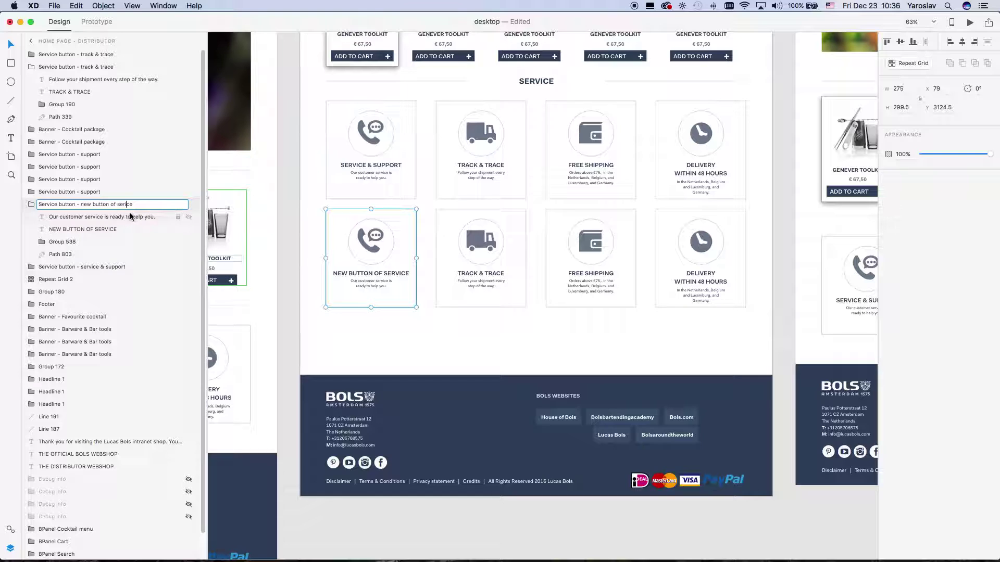
pyautogui.write('v')
pyautogui.press('Return')
# Hide the "Service button - new button of service" group on the artboard, show it again and reselect it.
pyautogui.click(146, 290)
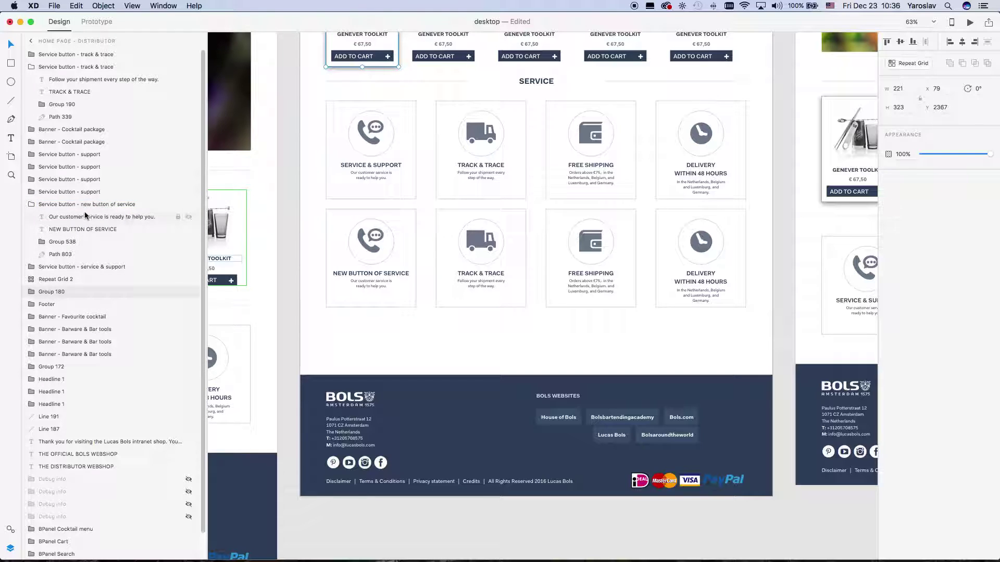
pyautogui.click(82, 209)
pyautogui.click(196, 204)
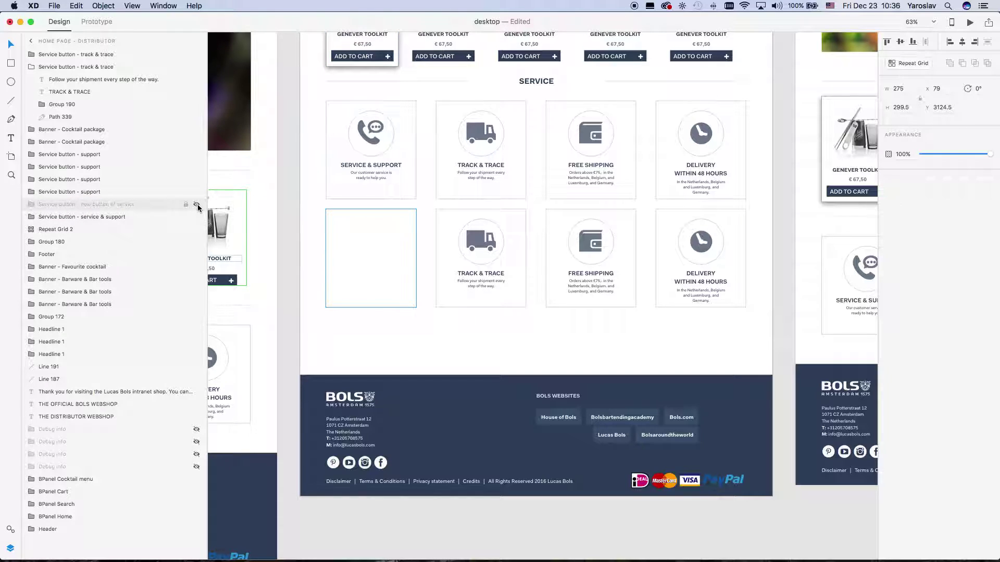
pyautogui.click(428, 335)
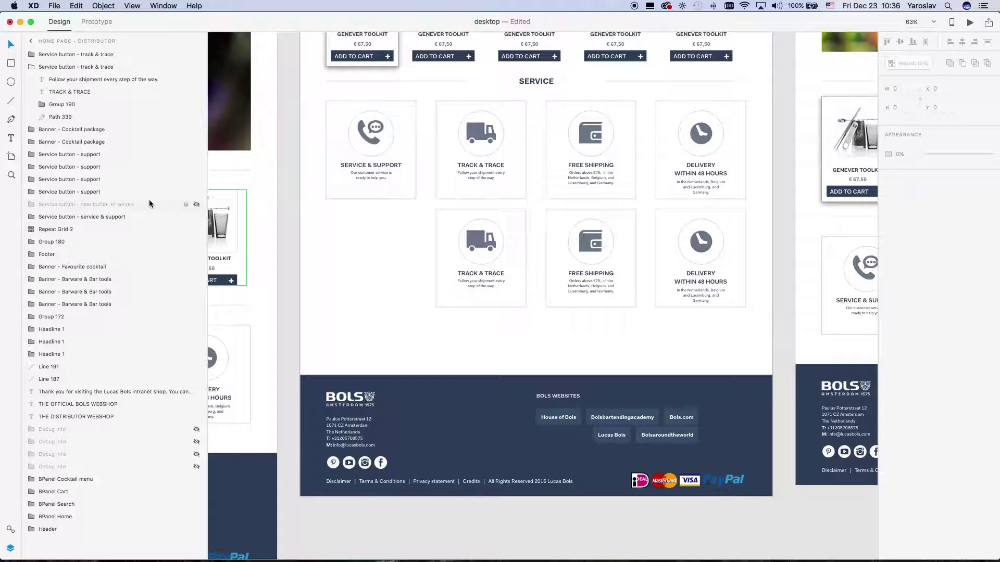
pyautogui.click(196, 205)
pyautogui.click(100, 207)
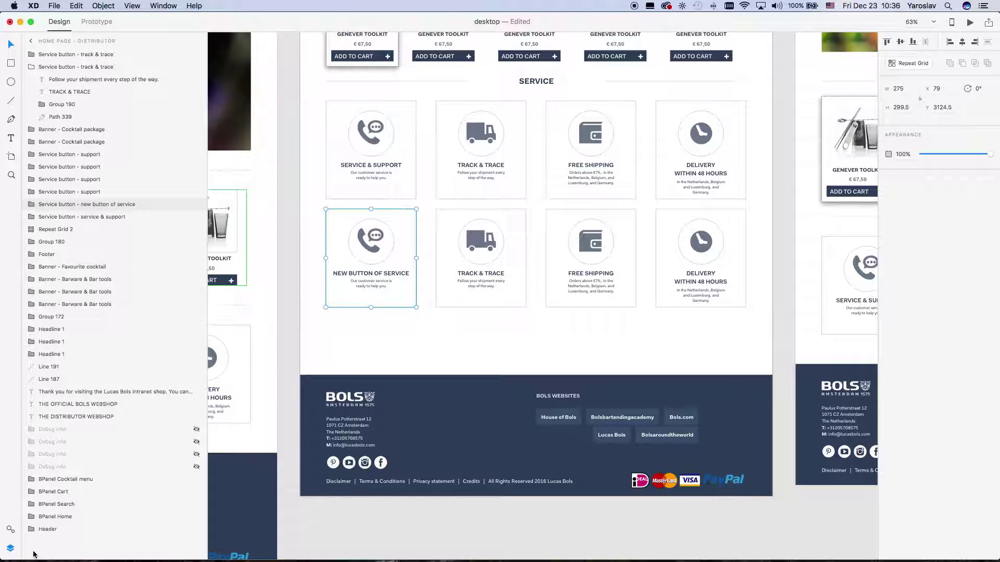
# Lock the "Service button - new button of service" group and unlock it again.
pyautogui.click(187, 205)
pyautogui.click(186, 204)
pyautogui.moveTo(31, 208)
pyautogui.mouseDown()
pyautogui.moveTo(35, 52)
pyautogui.moveTo(45, 215)
pyautogui.mouseUp()
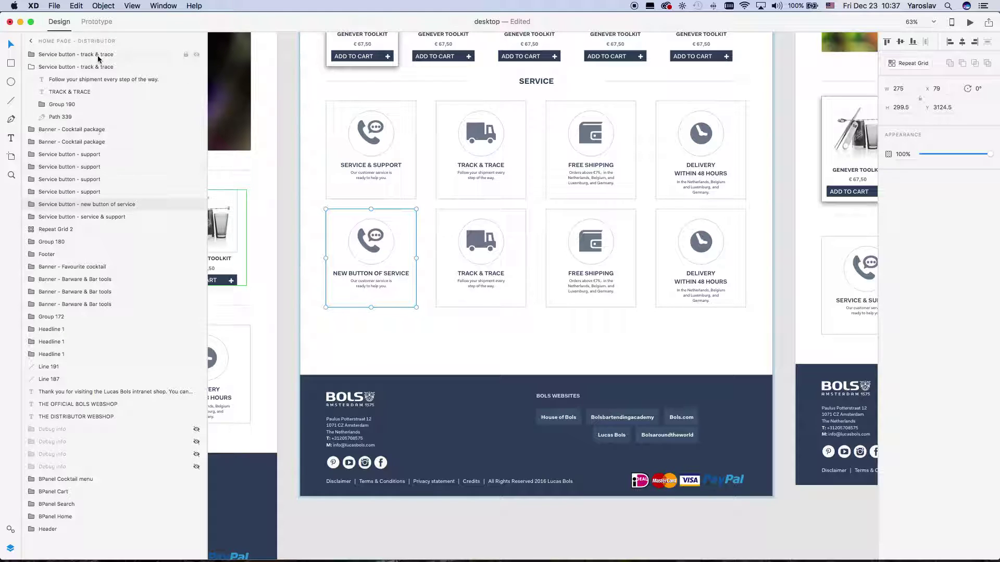
# Move the footer group straight up so that it lies behind the second row of service buttons.
pyautogui.click(287, 353)
pyautogui.moveTo(288, 353); pyautogui.dragTo(776, 542)
pyautogui.moveTo(441, 402); pyautogui.dragTo(446, 230)
pyautogui.click(407, 493)
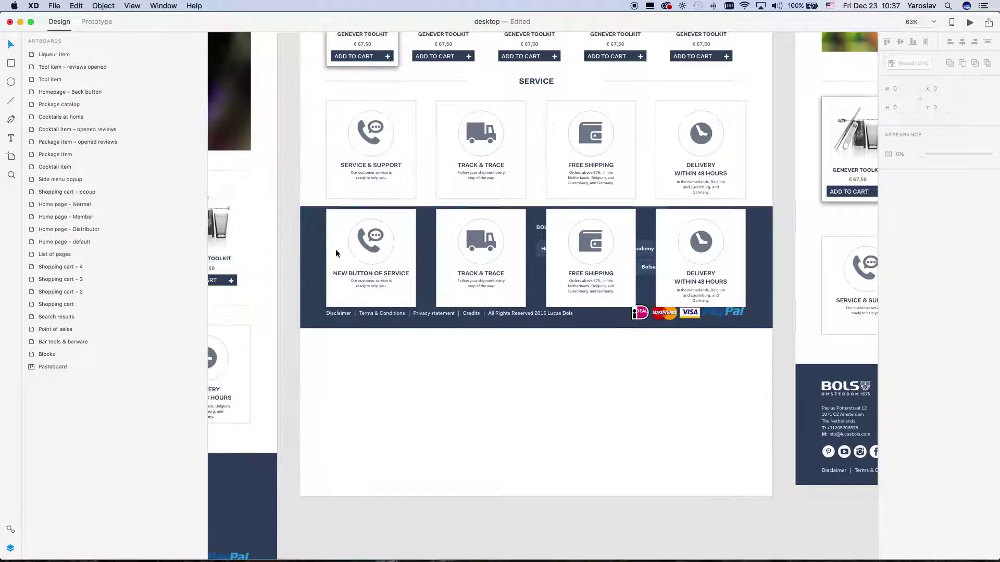
# Move the "Service button - new button of service" group below Footer in the layer order.
pyautogui.click(314, 167)
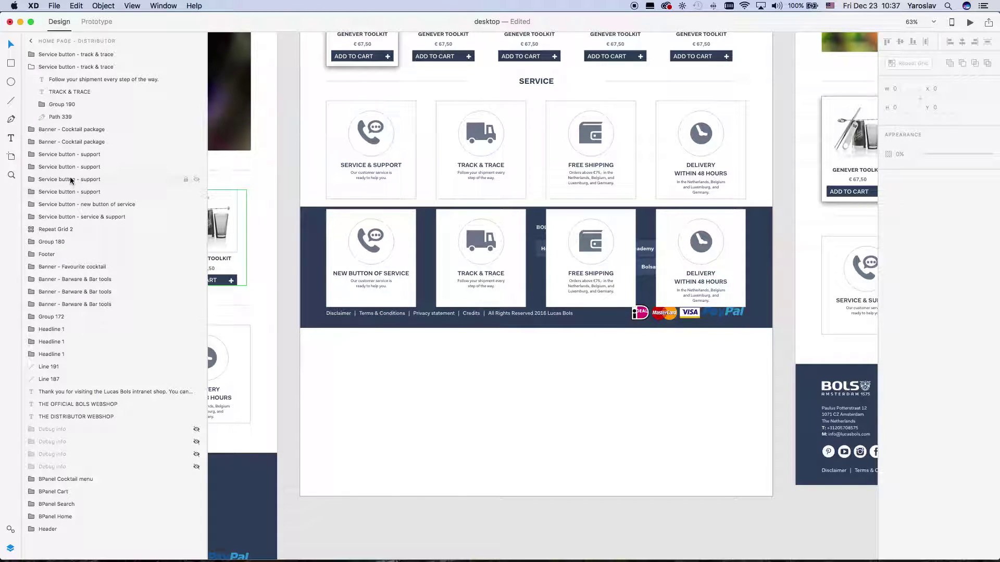
pyautogui.click(77, 205)
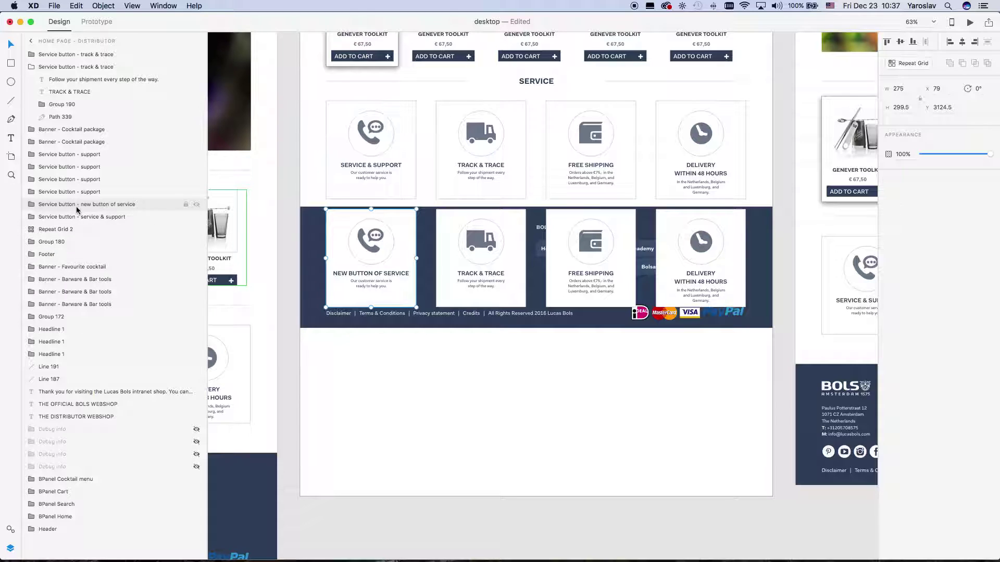
pyautogui.moveTo(77, 205); pyautogui.dragTo(75, 260)
pyautogui.click(362, 397)
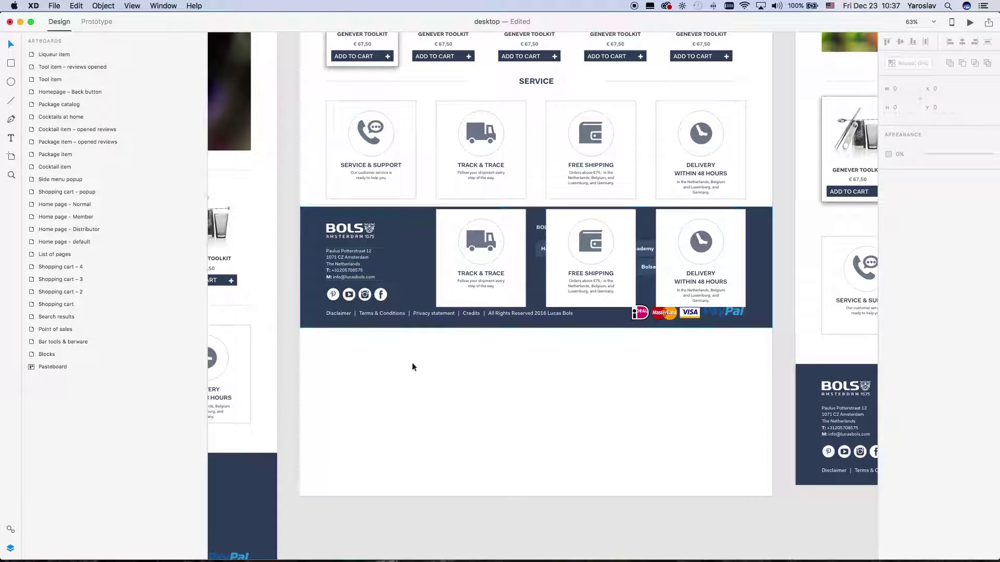
pyautogui.click(417, 434)
# Move the "Service button - new button of service" group back above the footer in the layer order, directly above Repeat Grid 2.
pyautogui.click(62, 332)
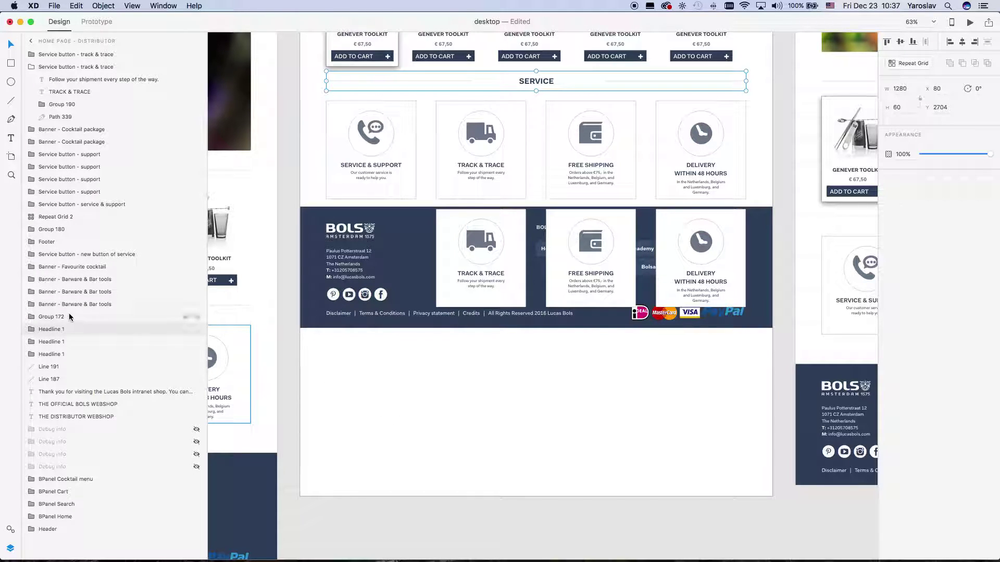
pyautogui.moveTo(55, 254); pyautogui.dragTo(56, 214)
pyautogui.click(393, 397)
pyautogui.click(392, 398)
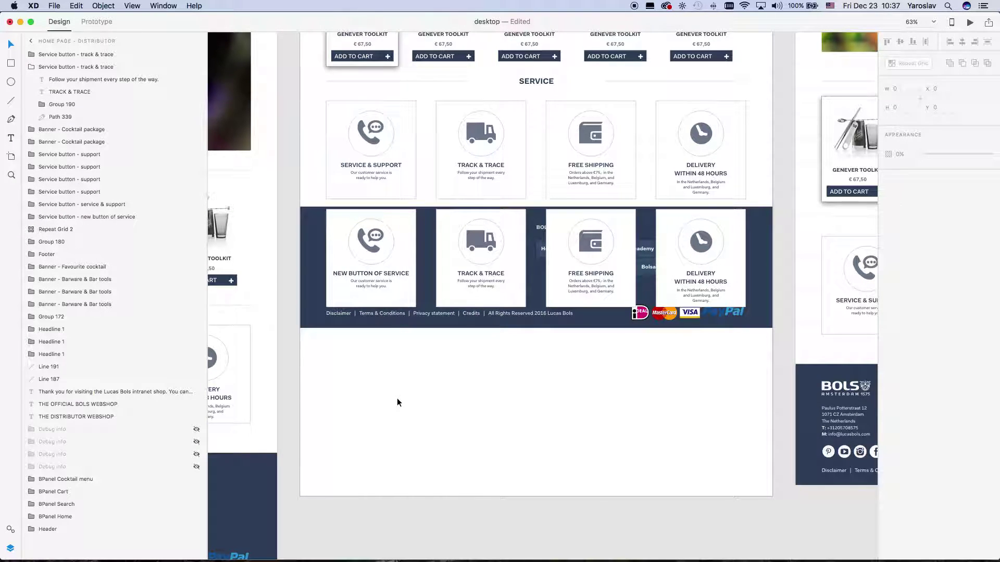
# Select the Header group of the Home page - Distributor artboard.
pyautogui.scroll(10, 408, 442)
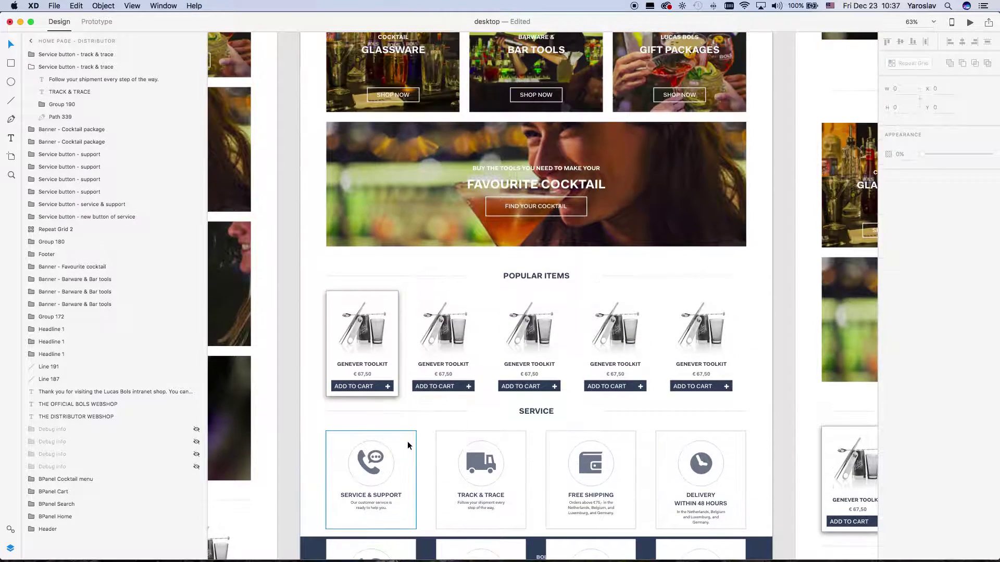
pyautogui.scroll(10, 407, 442)
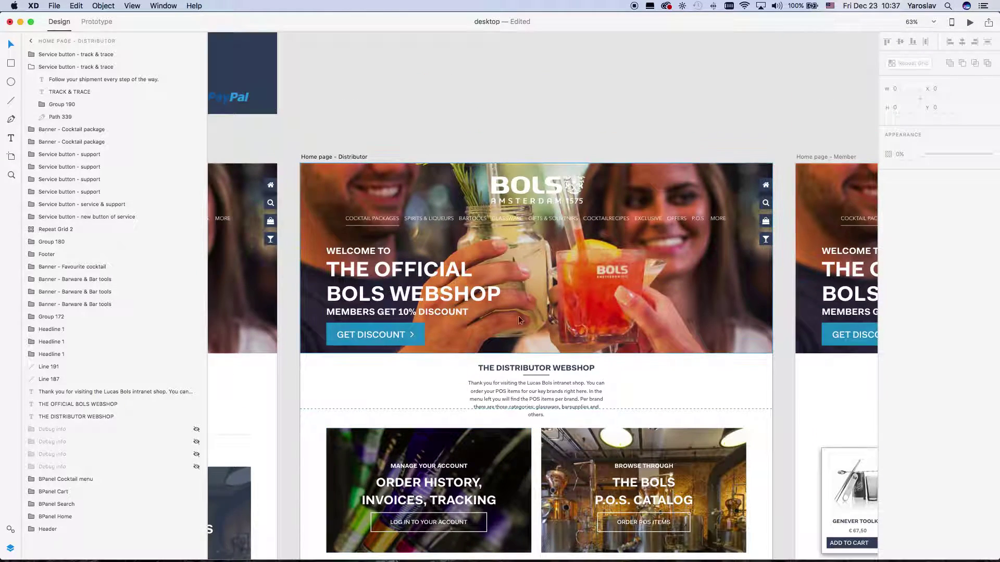
pyautogui.click(479, 305)
# Select both Cocktail package banners together with THE OFFICIAL BOLS WEBSHOP title and look at the Group command available for them.
pyautogui.scroll(-8, 411, 364)
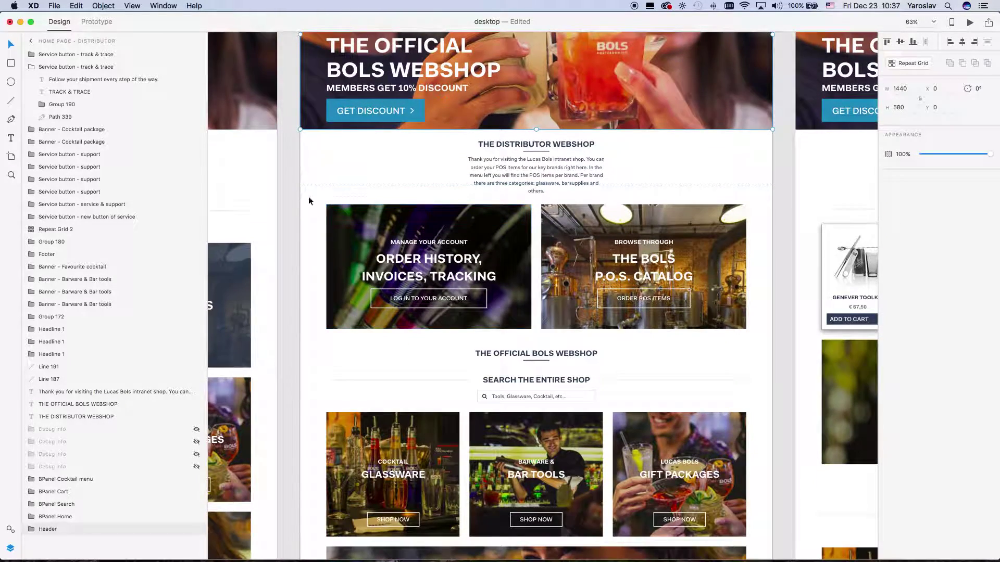
pyautogui.moveTo(309, 198); pyautogui.dragTo(640, 354)
pyautogui.scroll(-3, 437, 306)
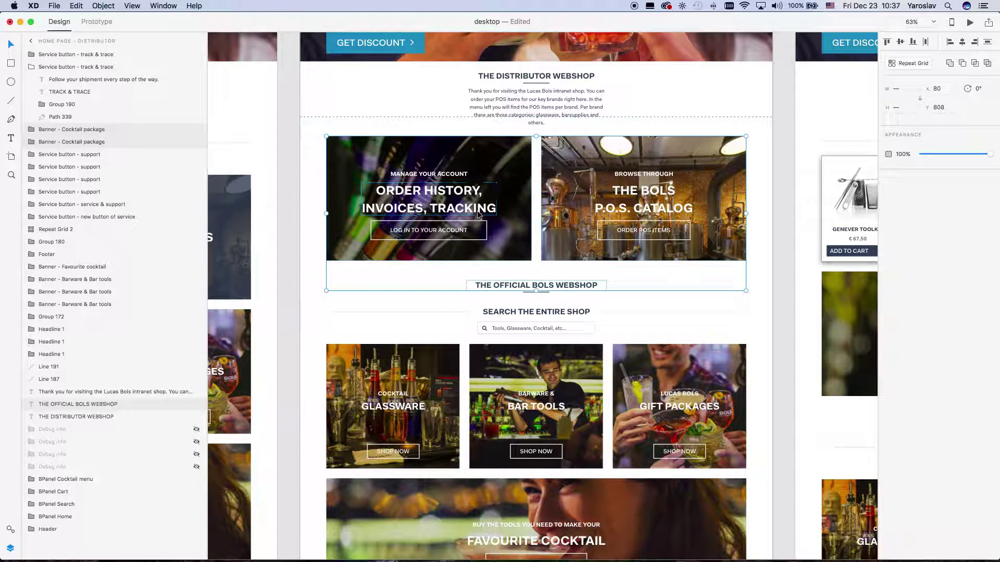
pyautogui.rightClick(495, 191)
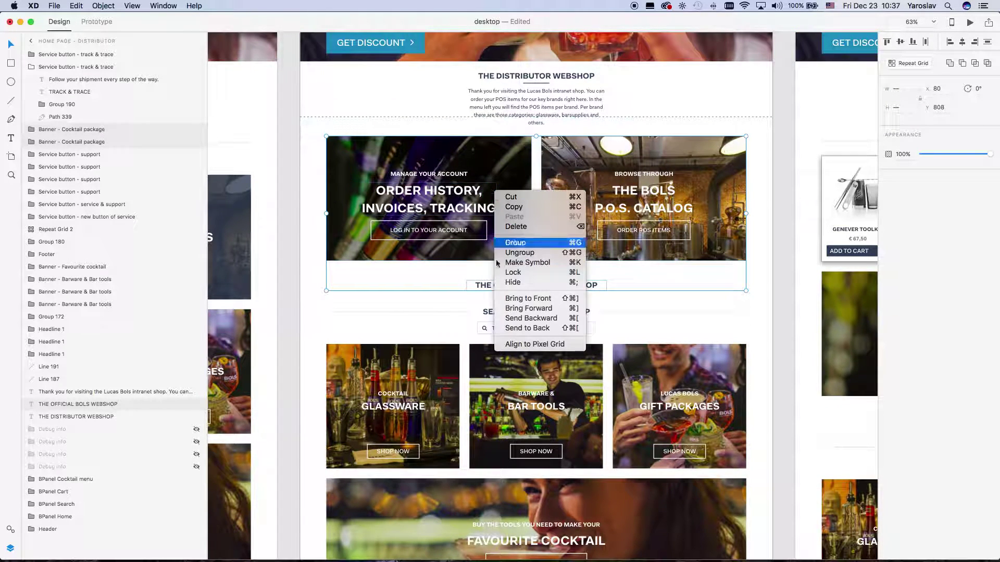
pyautogui.click(397, 313)
pyautogui.scroll(-3, 333, 312)
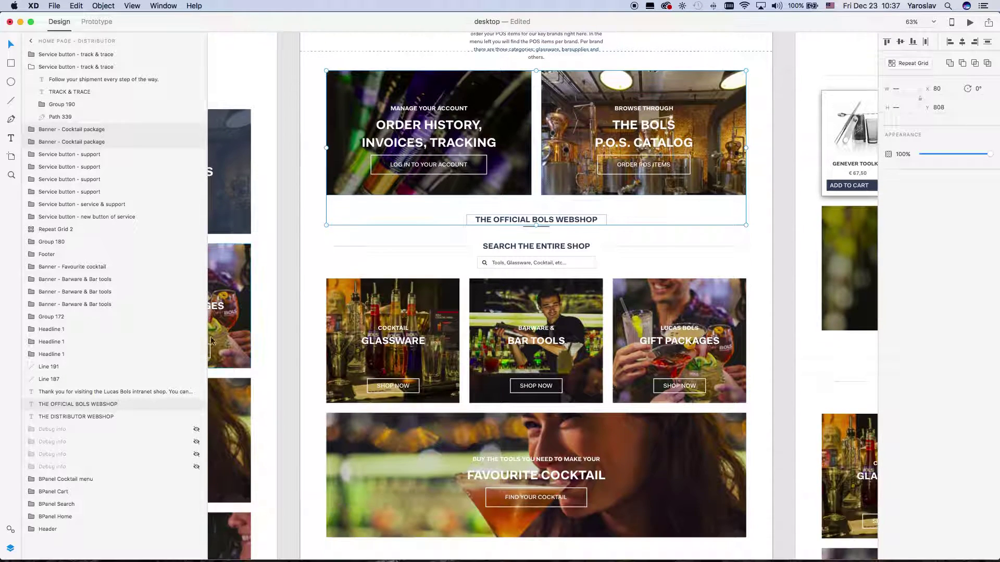